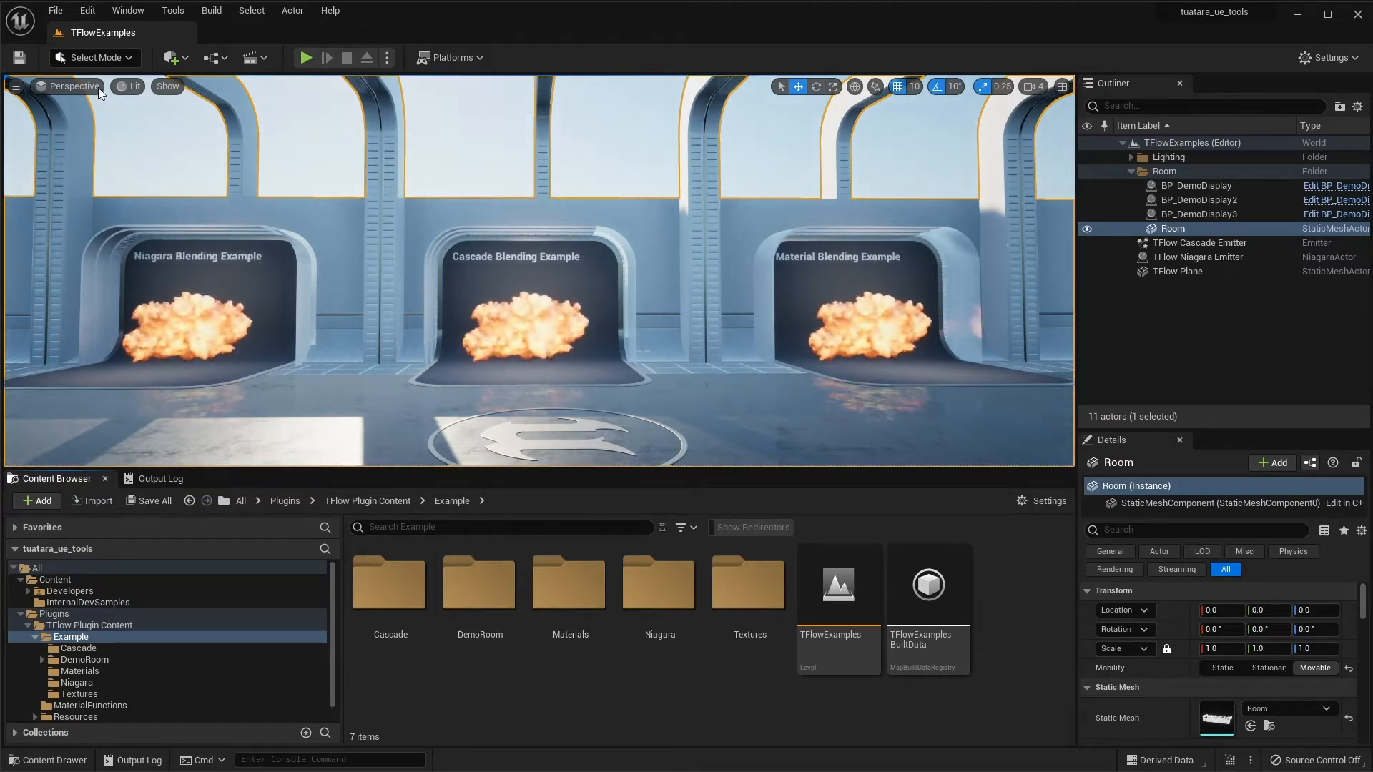
# - Check that the TFlow plugin is enabled among the installed FX plugins
pyautogui.click(98, 15)
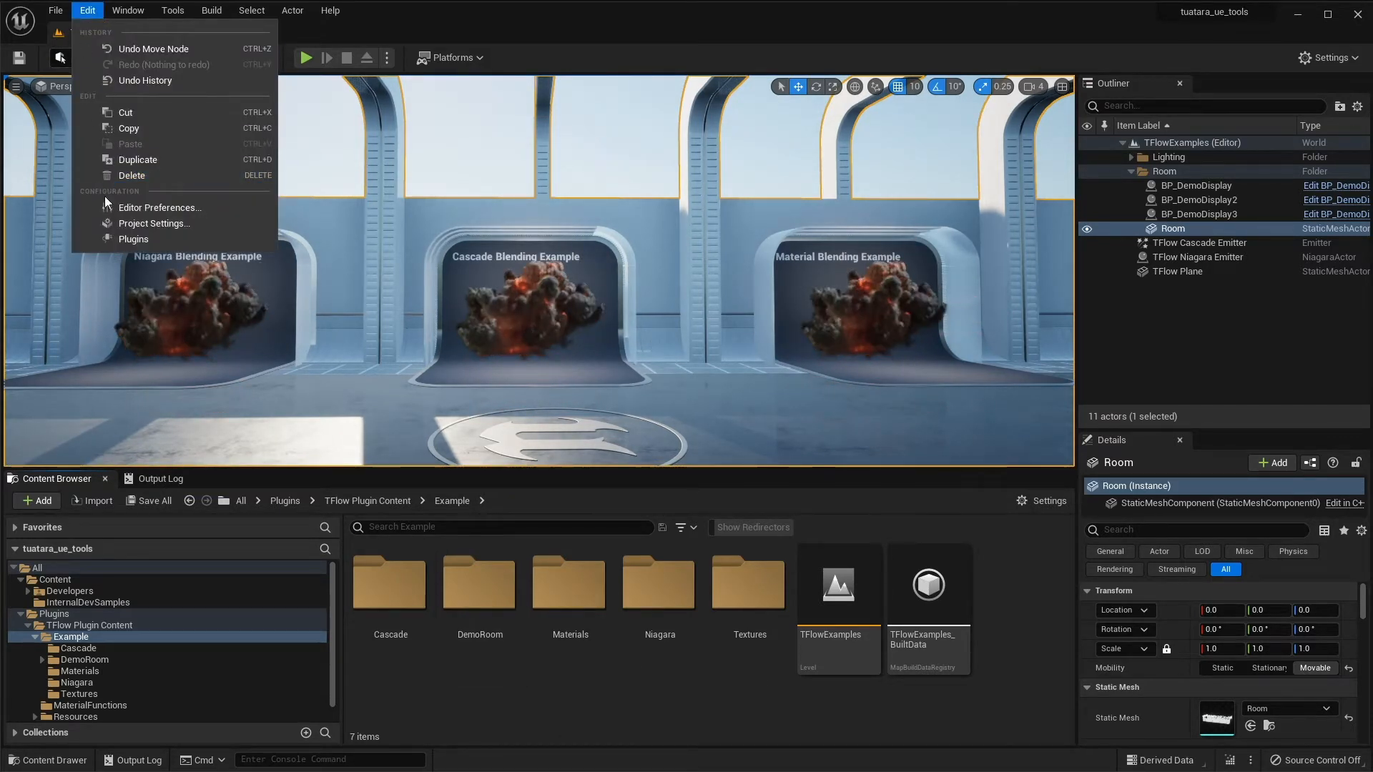
pyautogui.click(133, 238)
pyautogui.click(357, 265)
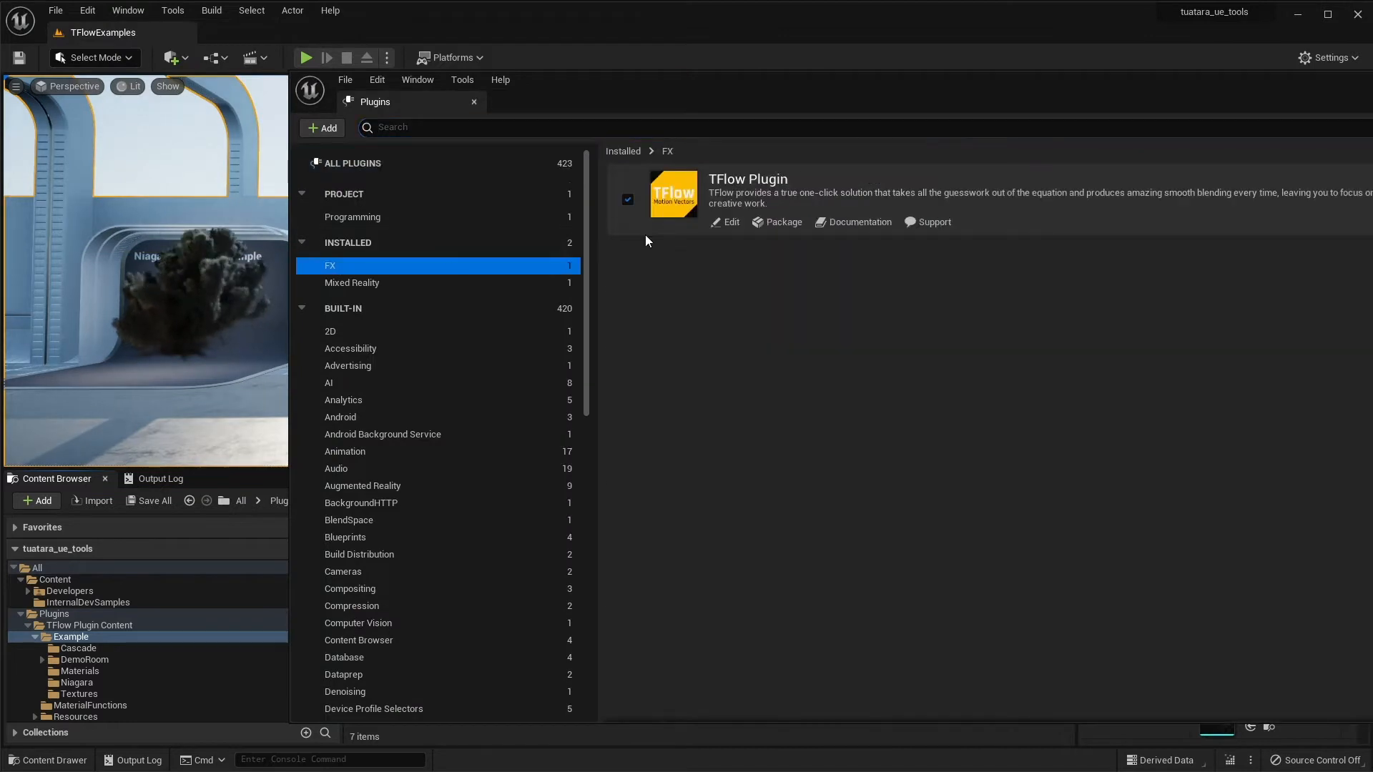
pyautogui.moveTo(827, 92); pyautogui.dragTo(675, 77)
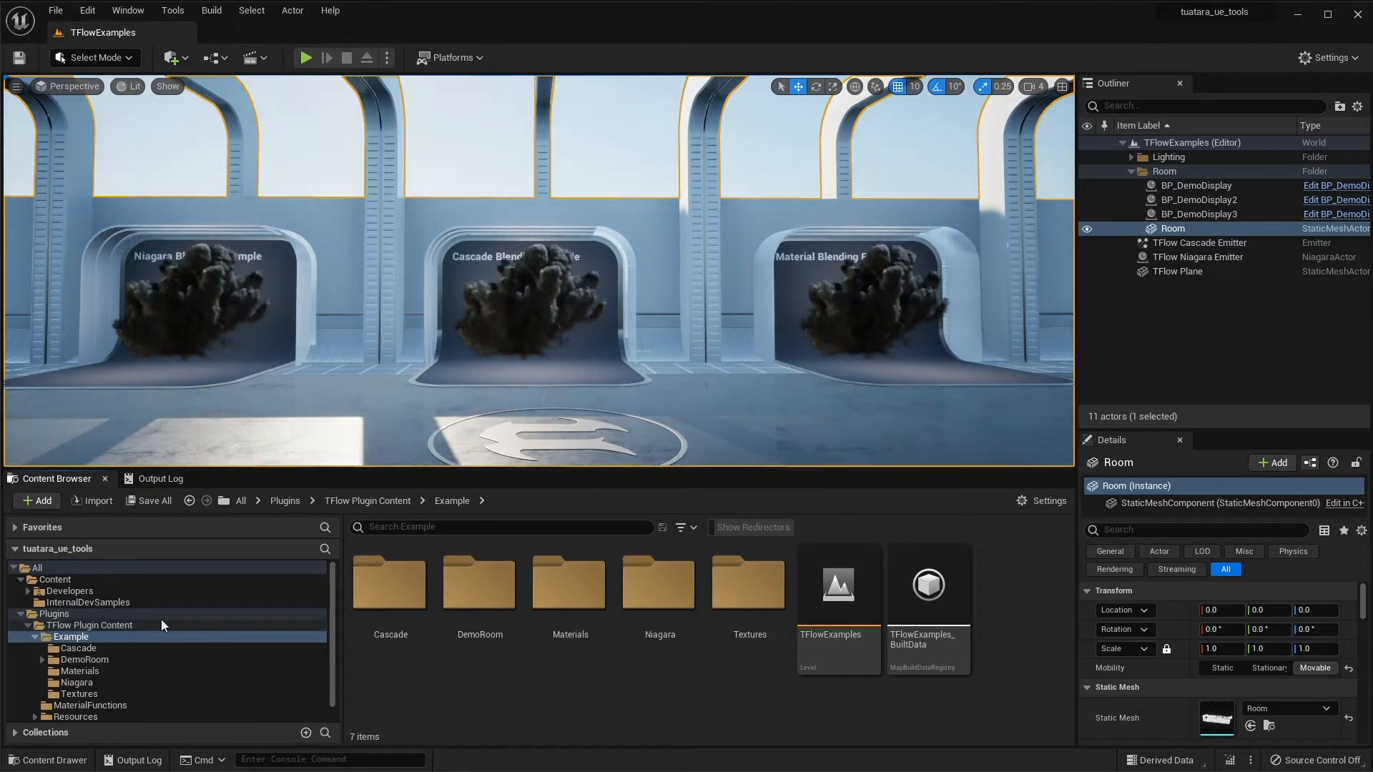
# - Review the Content Browser's view and display options
pyautogui.click(1025, 507)
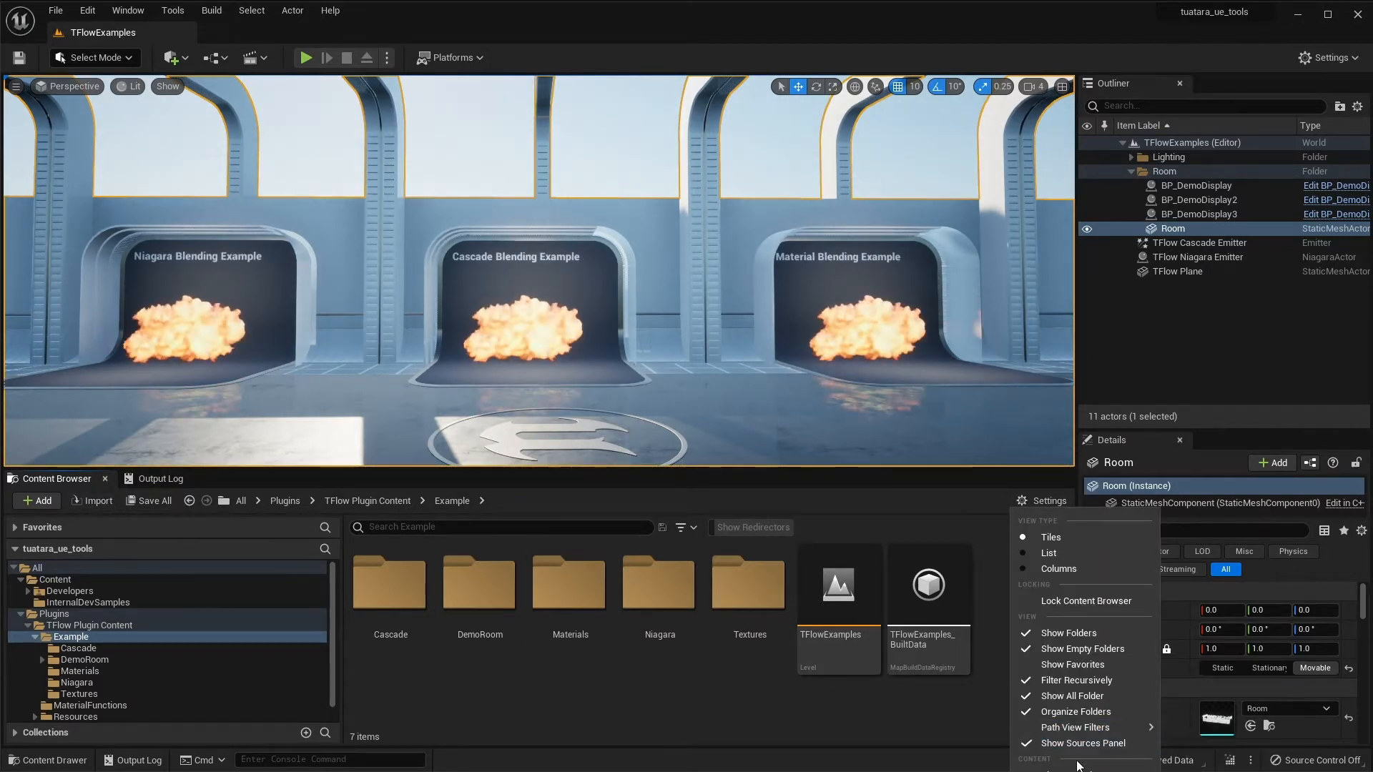
pyautogui.click(1049, 499)
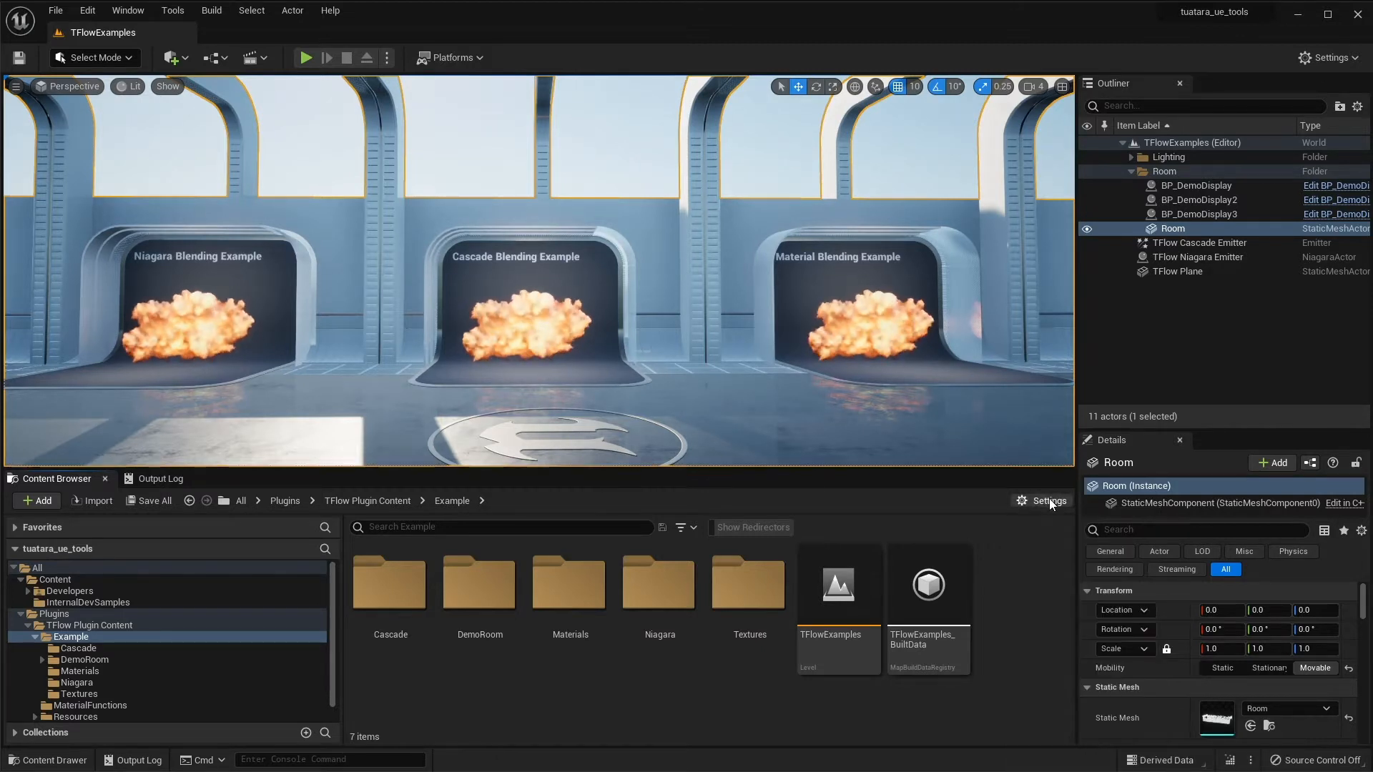
pyautogui.click(1049, 499)
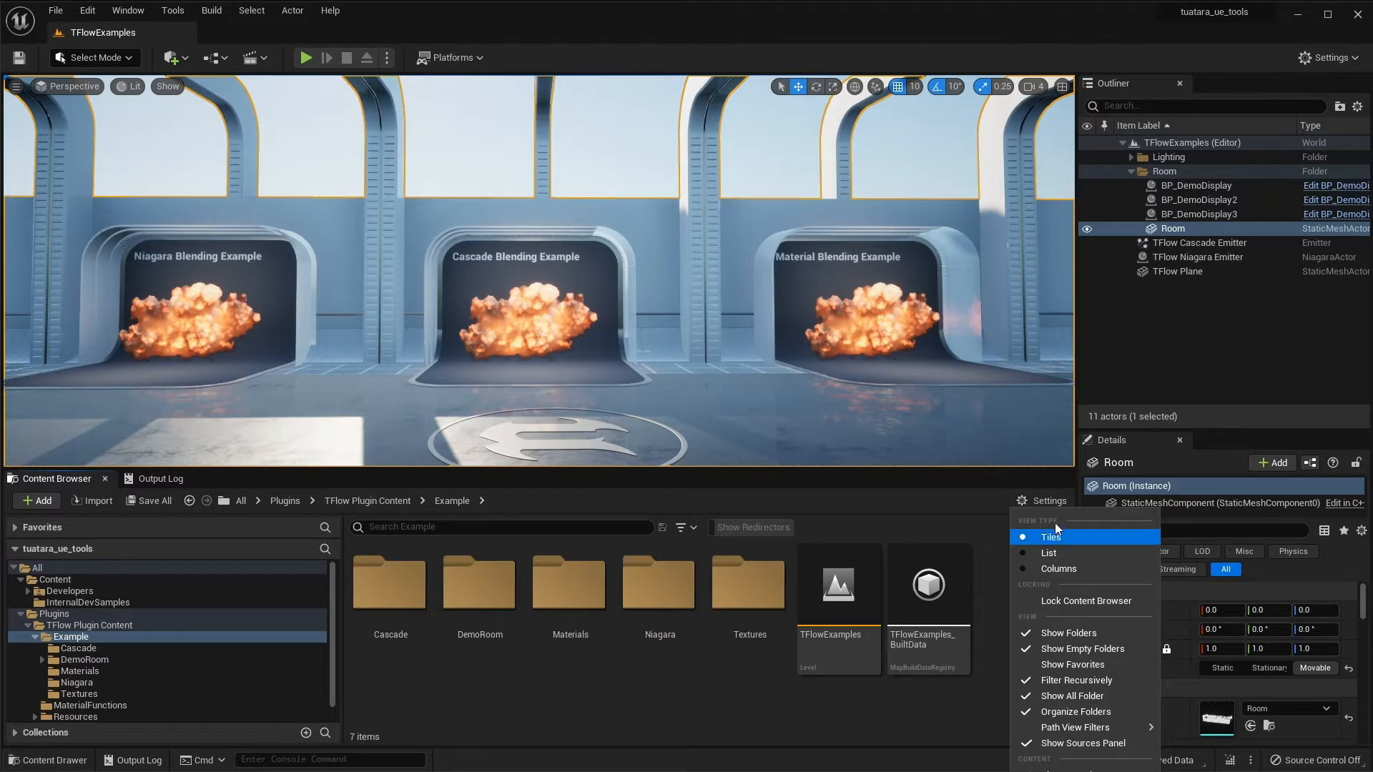
pyautogui.click(1049, 499)
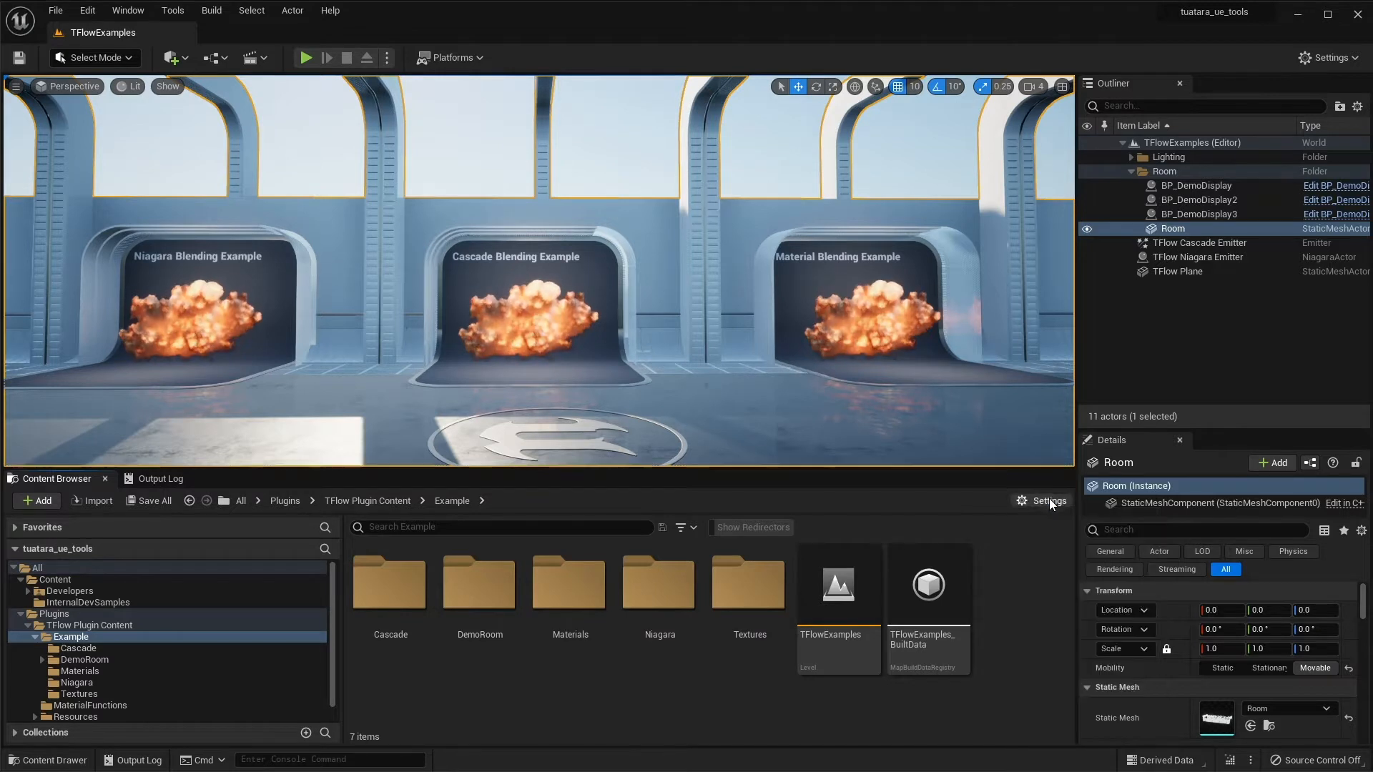
# - Open the TFlowExamples level from the Example folder of the TFlow Plugin Content
pyautogui.click(19, 615)
pyautogui.click(19, 614)
pyautogui.click(74, 627)
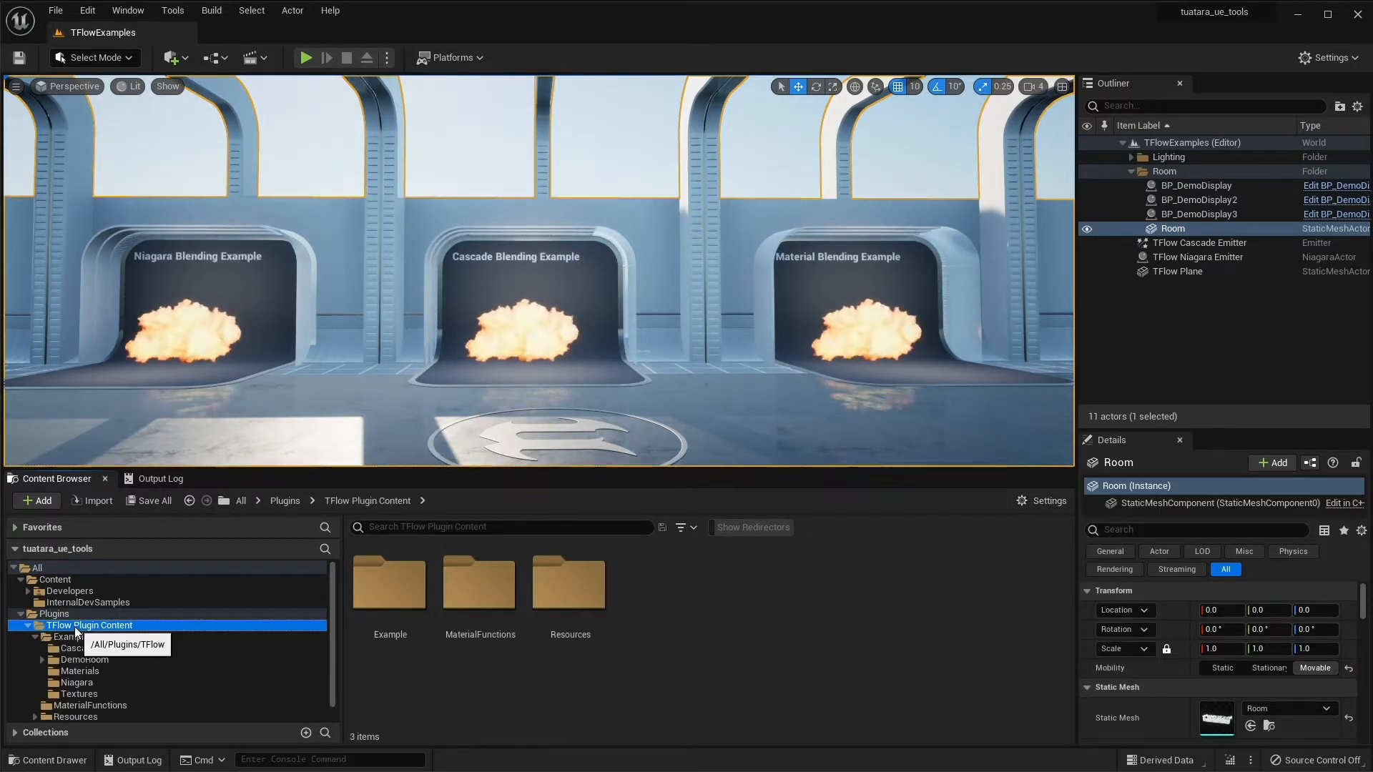
pyautogui.doubleClick(390, 583)
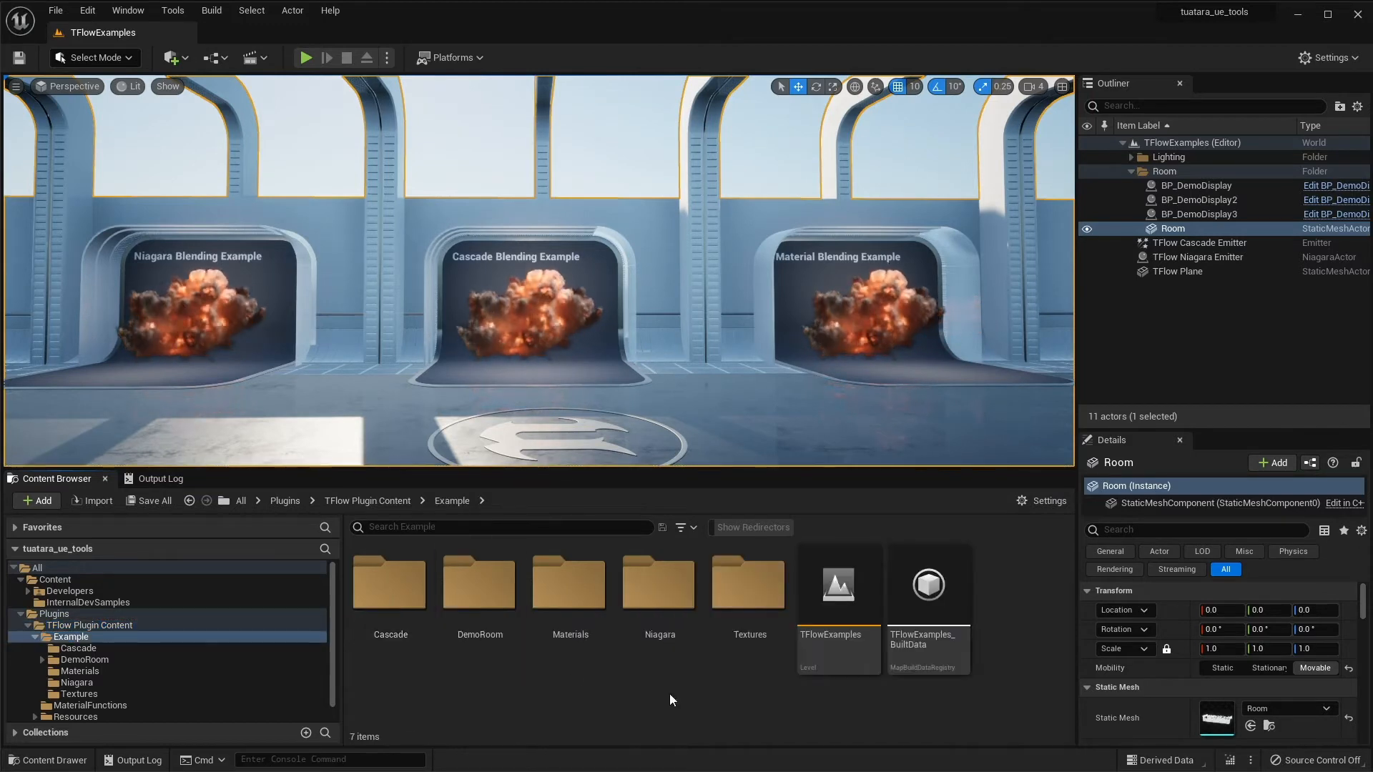
pyautogui.doubleClick(840, 619)
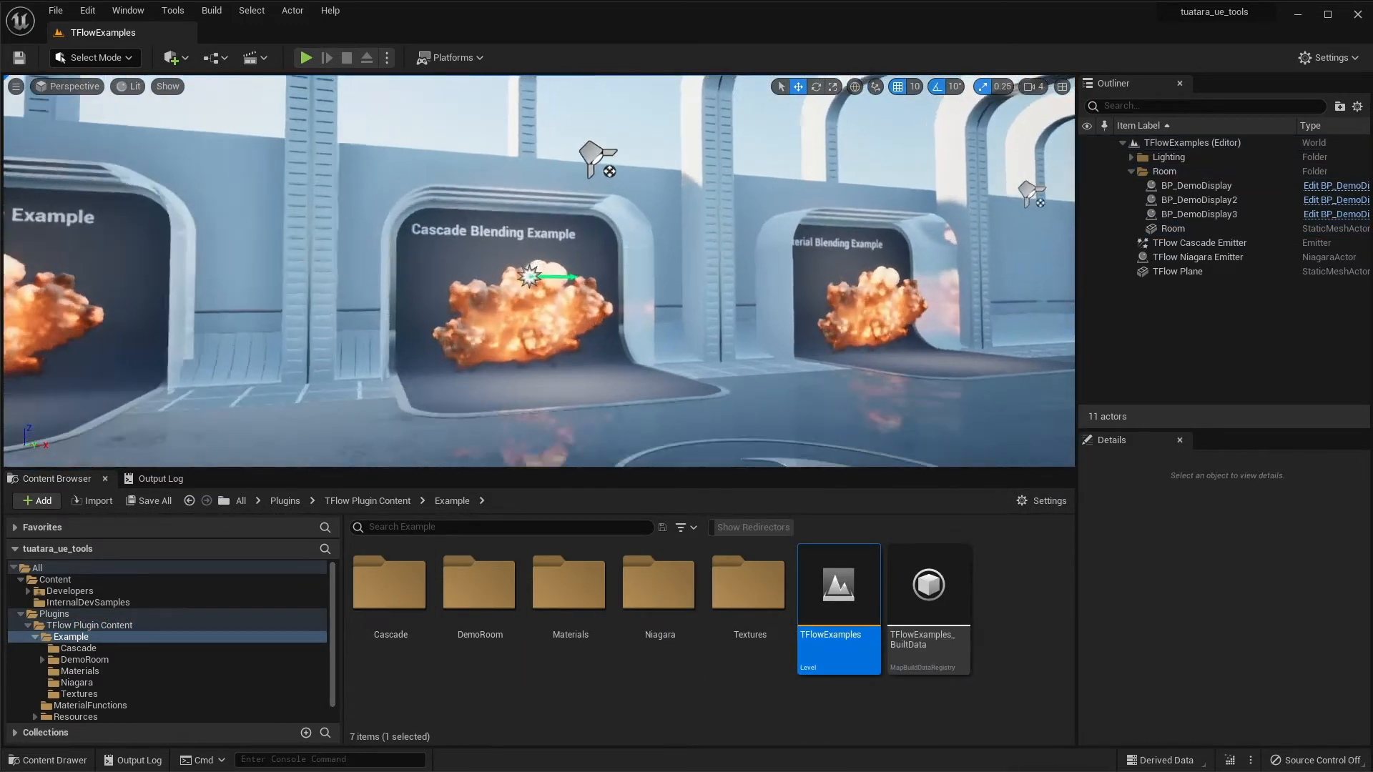
pyautogui.moveTo(766, 334)
pyautogui.mouseDown(button='right')
pyautogui.moveTo(695, 340)
pyautogui.moveTo(767, 334)
pyautogui.mouseUp(button='right')
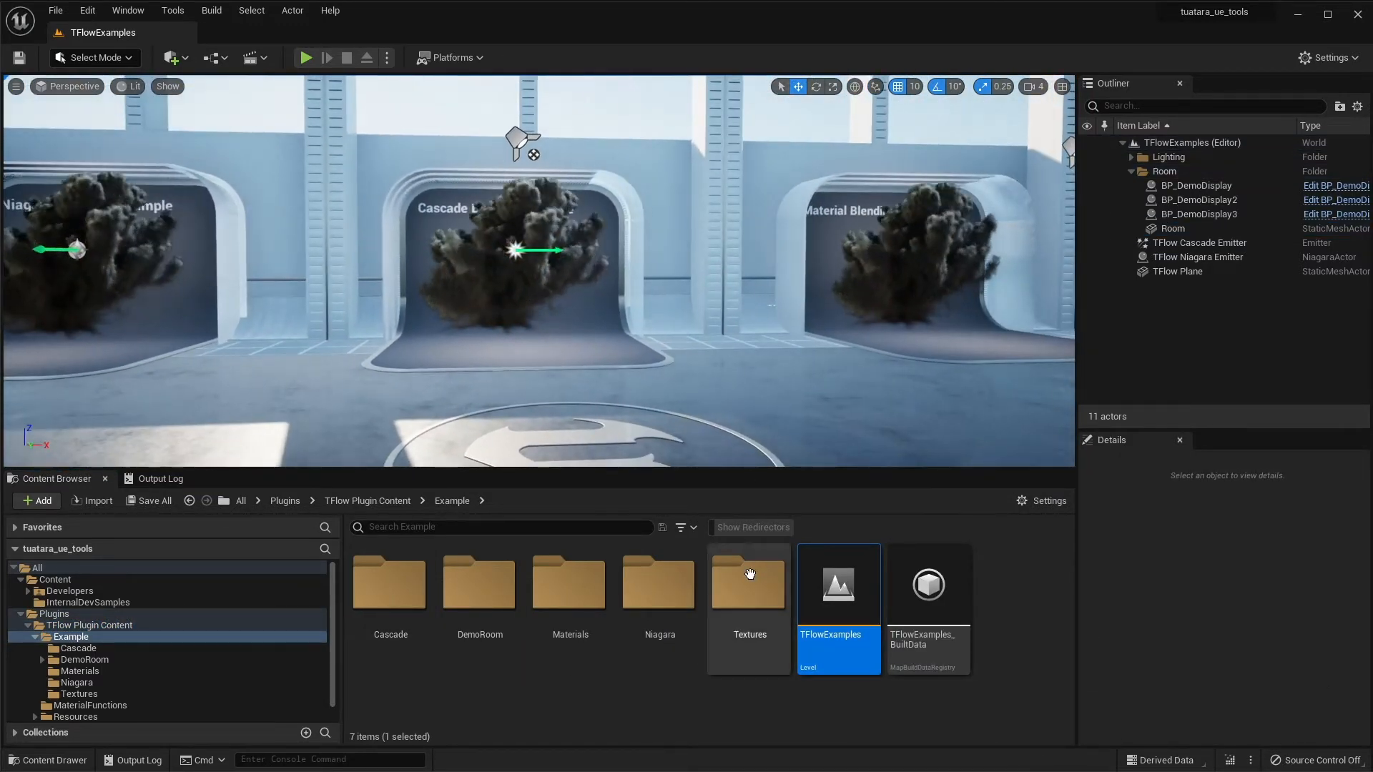
# - Copy the 8x8_Explosion texture from the plugin's Example Textures folder into the project's Content folder
pyautogui.doubleClick(588, 598)
pyautogui.click(452, 500)
pyautogui.click(761, 618)
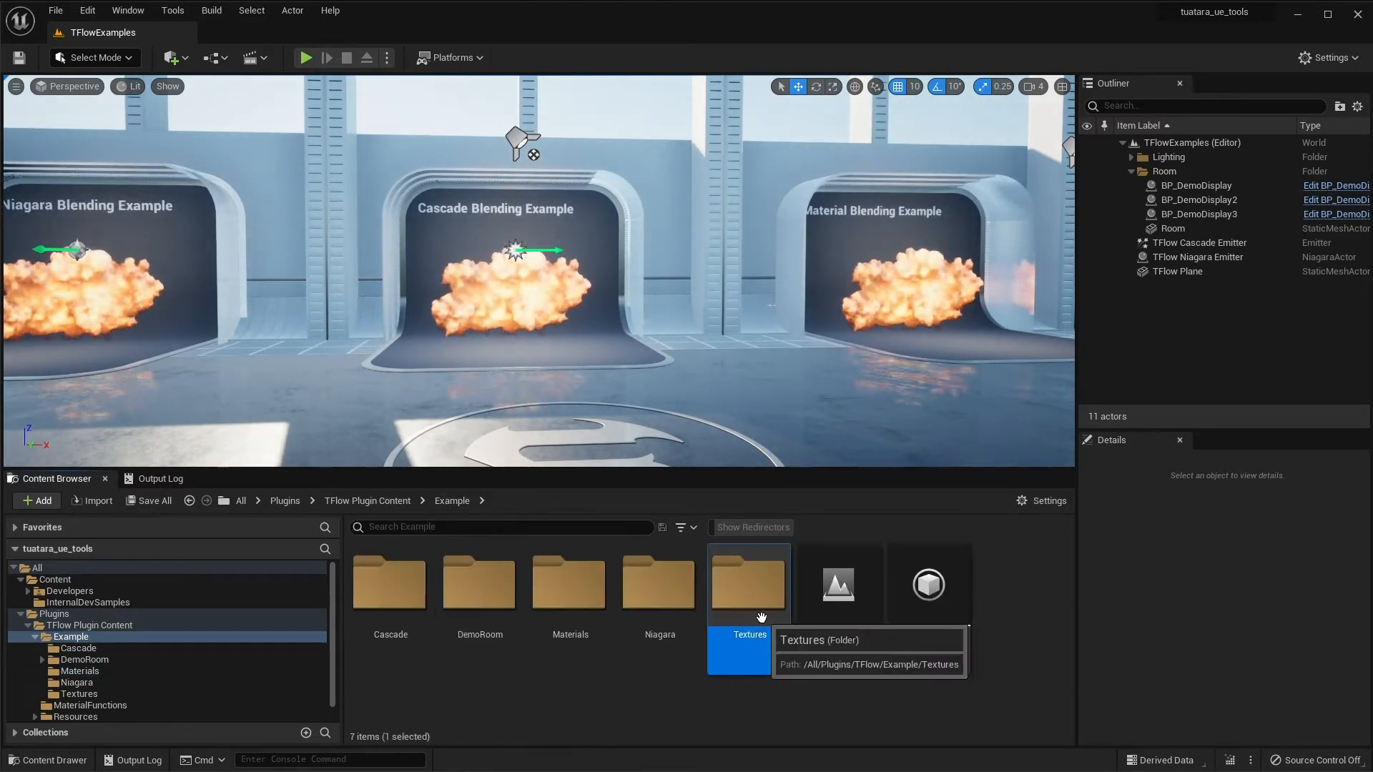
pyautogui.doubleClick(761, 617)
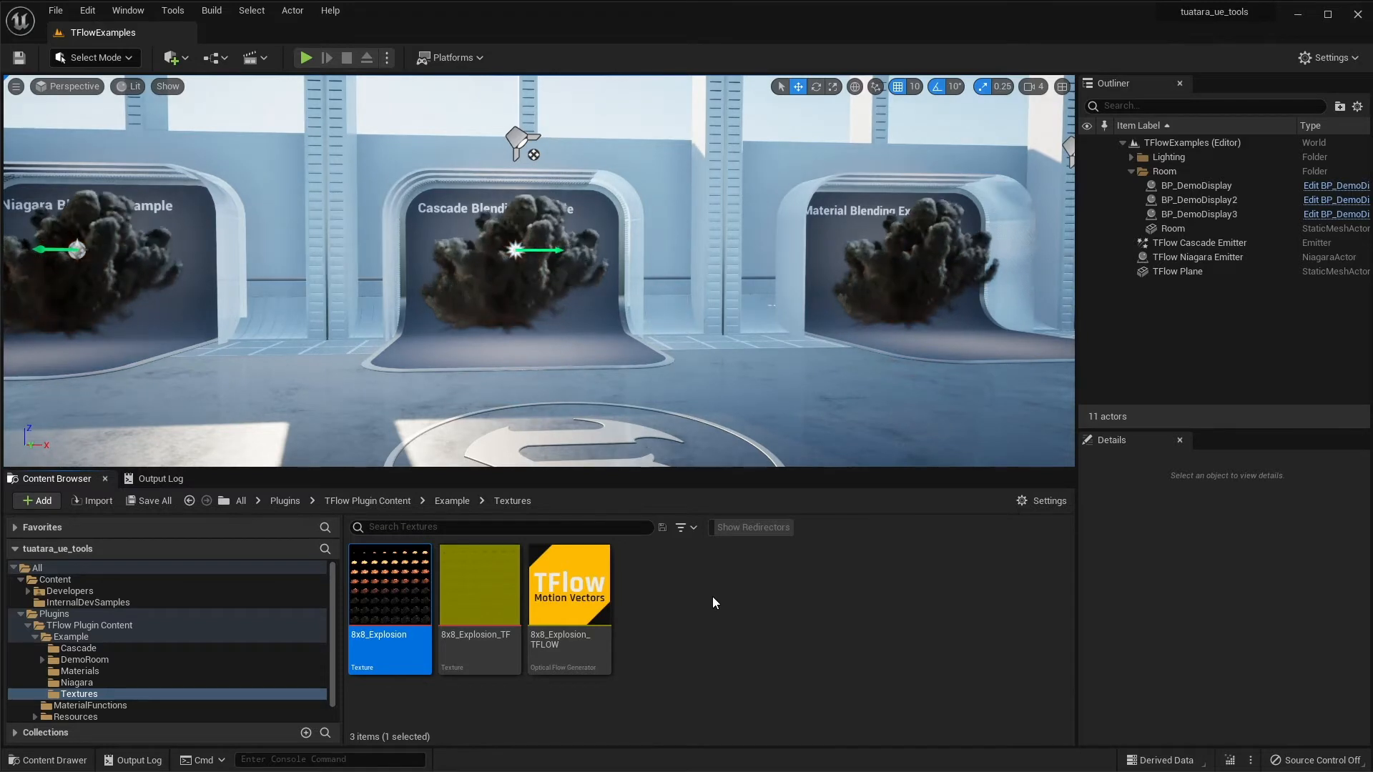
pyautogui.moveTo(404, 592)
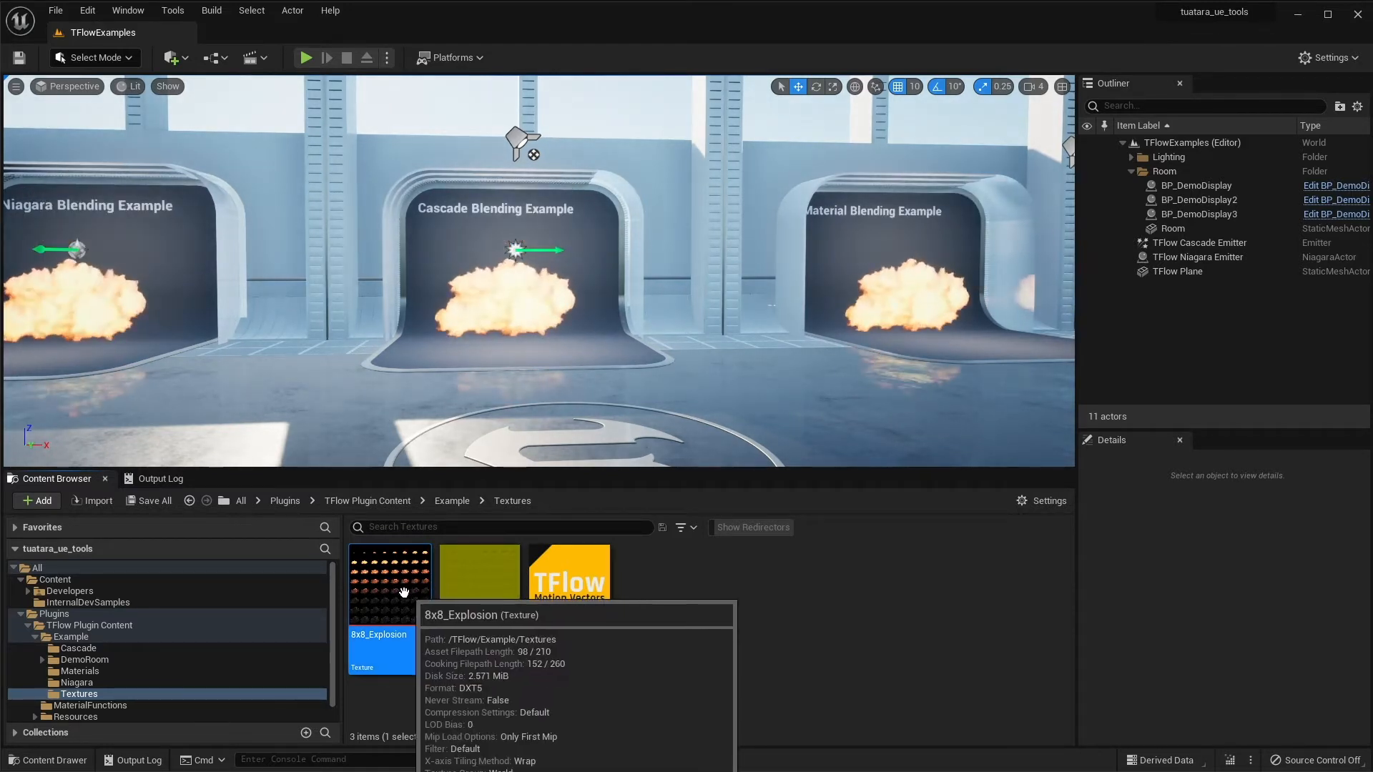
pyautogui.moveTo(390, 594); pyautogui.dragTo(92, 580)
pyautogui.click(143, 625)
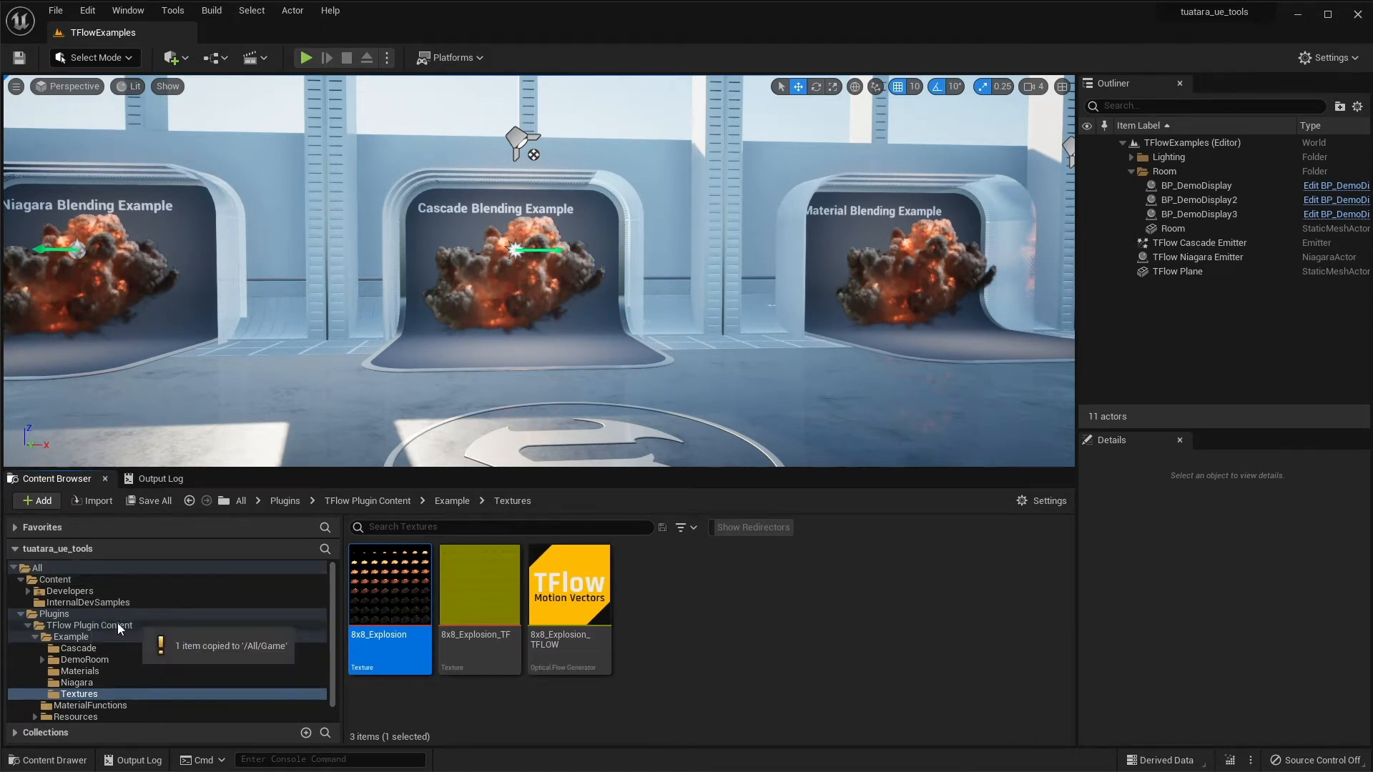
# - Inspect the copied 8x8_Explosion flipbook from the Content folder in the texture editor and close it
pyautogui.click(80, 581)
pyautogui.click(570, 647)
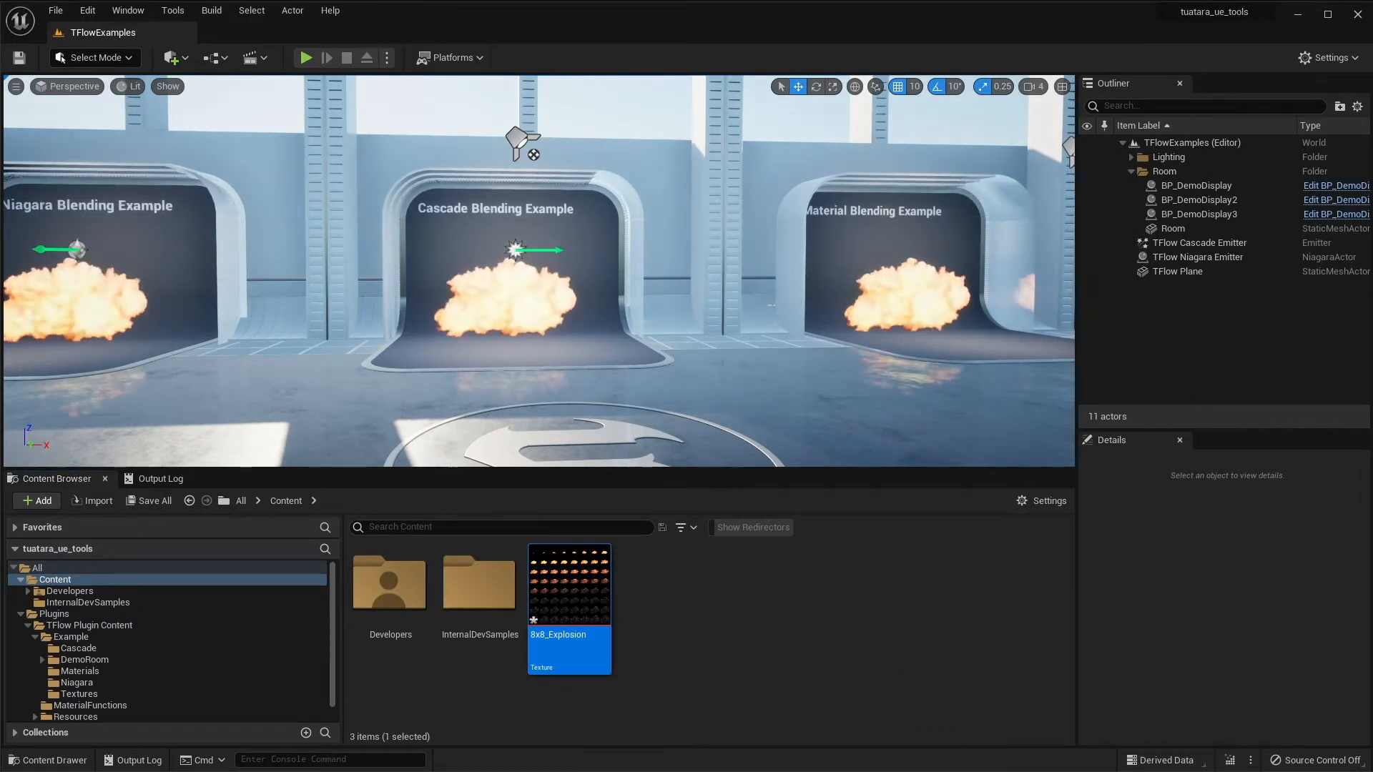
pyautogui.moveTo(393, 120); pyautogui.dragTo(346, 33)
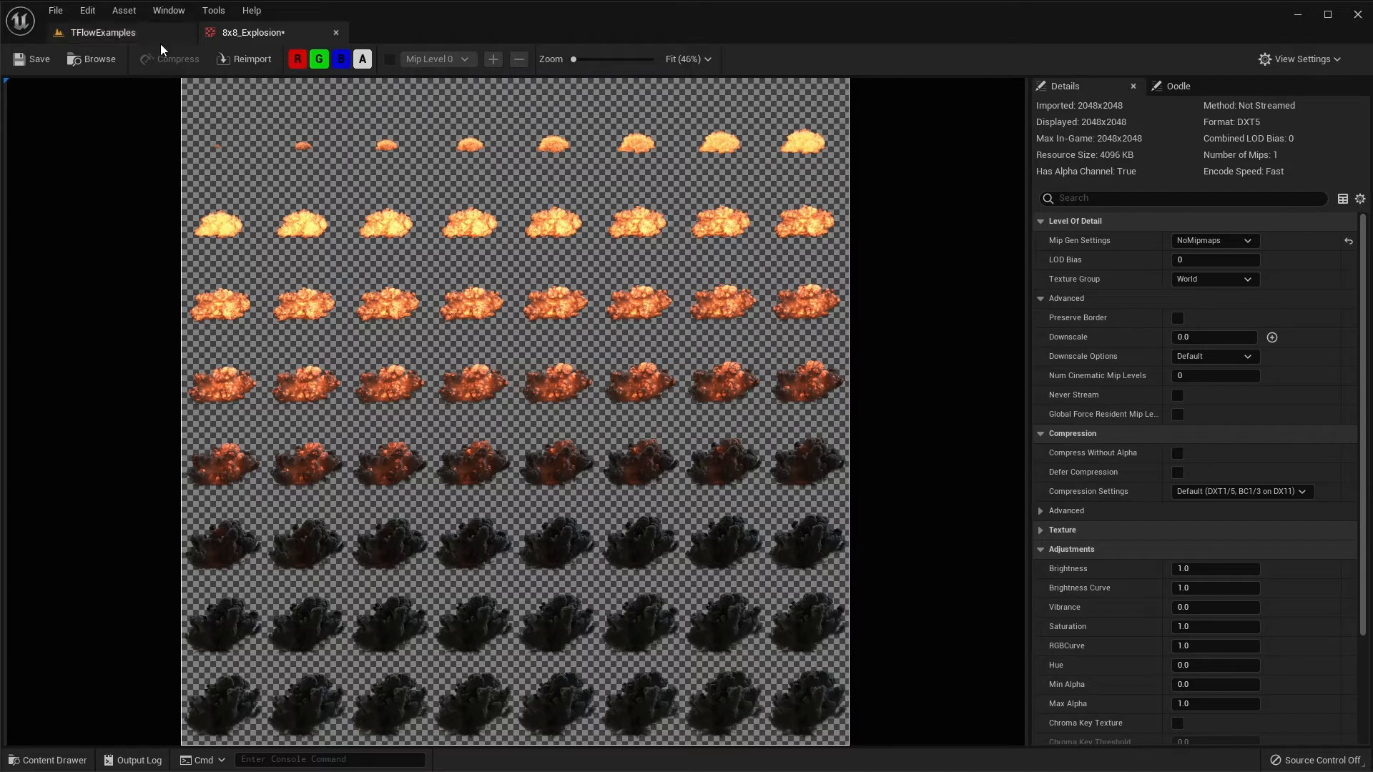
pyautogui.click(336, 33)
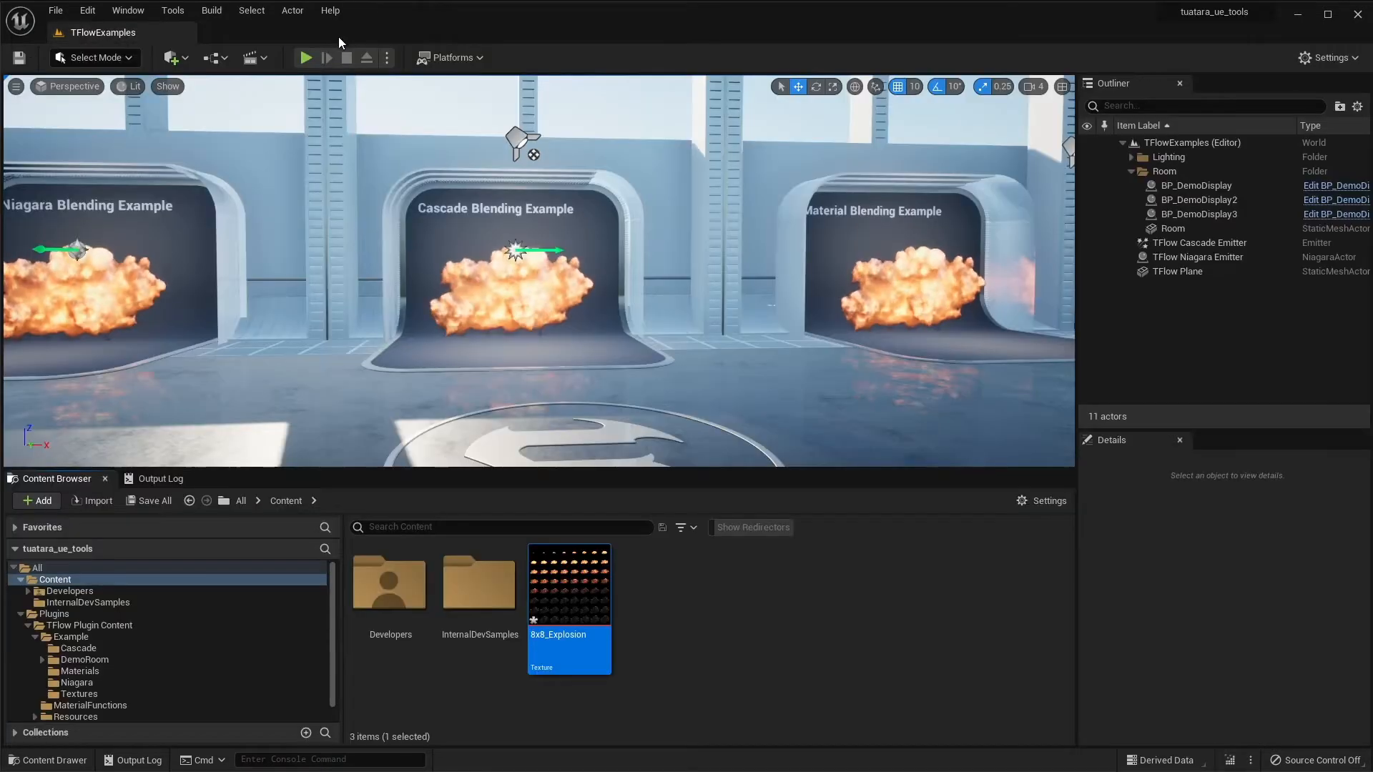
pyautogui.click(550, 639)
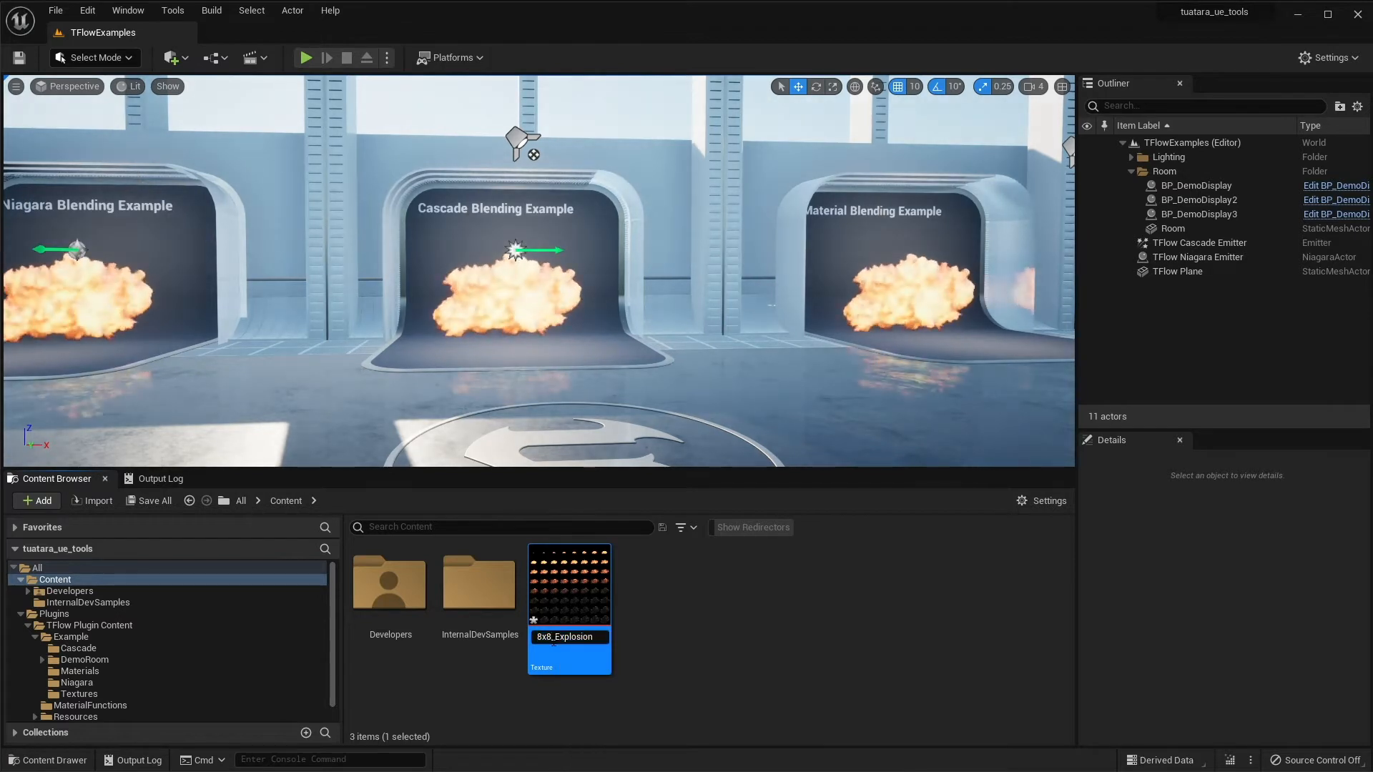
pyautogui.write('8x8')
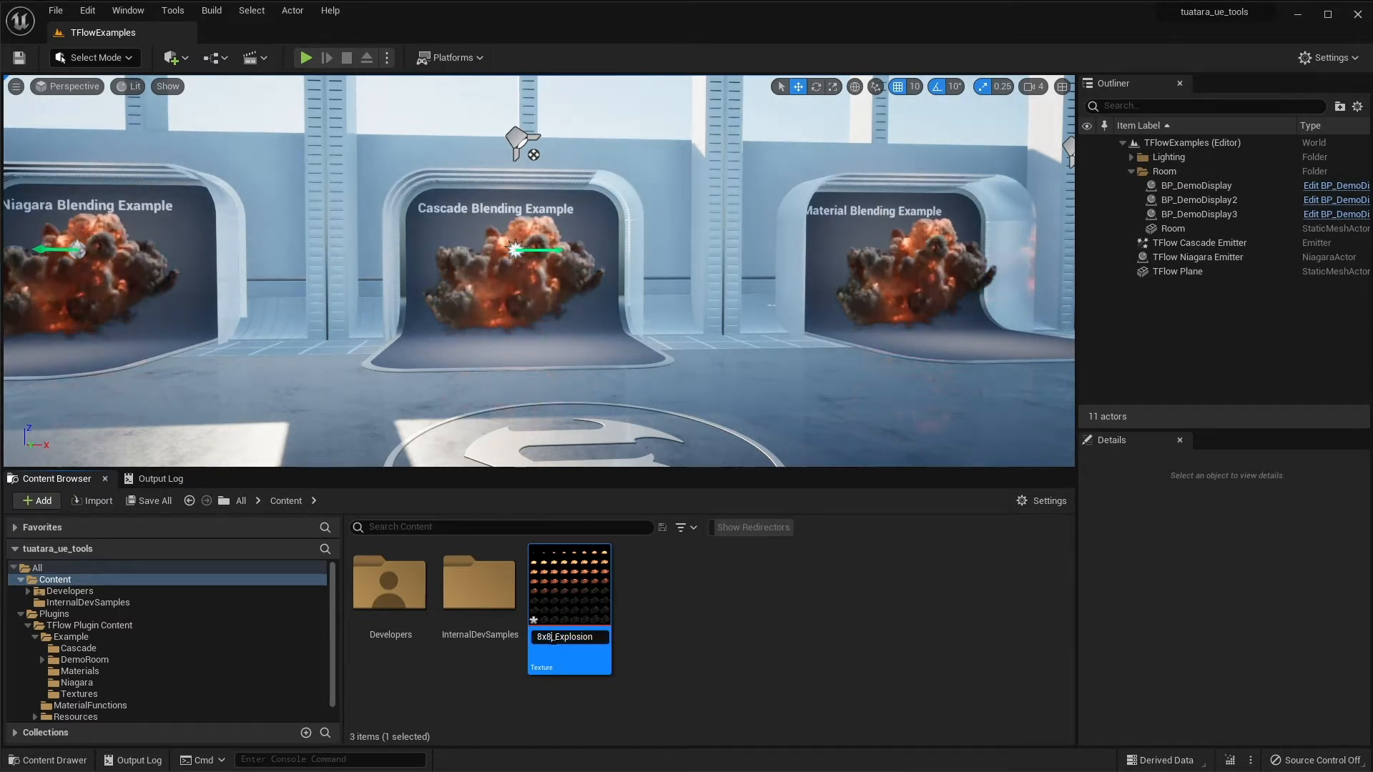
pyautogui.click(650, 639)
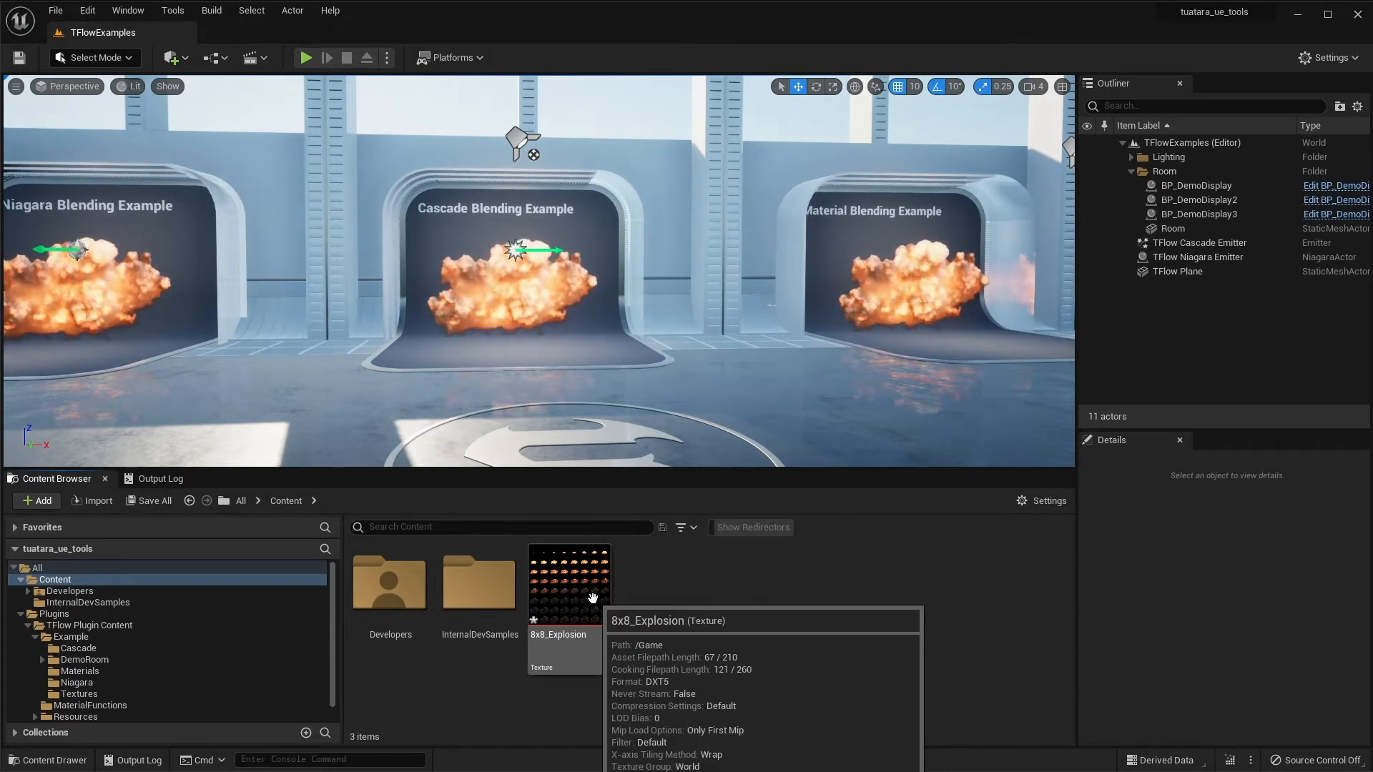
# - Create a TFlow asset from the copied 8x8_Explosion texture and open it in its editor
pyautogui.rightClick(569, 621)
pyautogui.moveTo(619, 187)
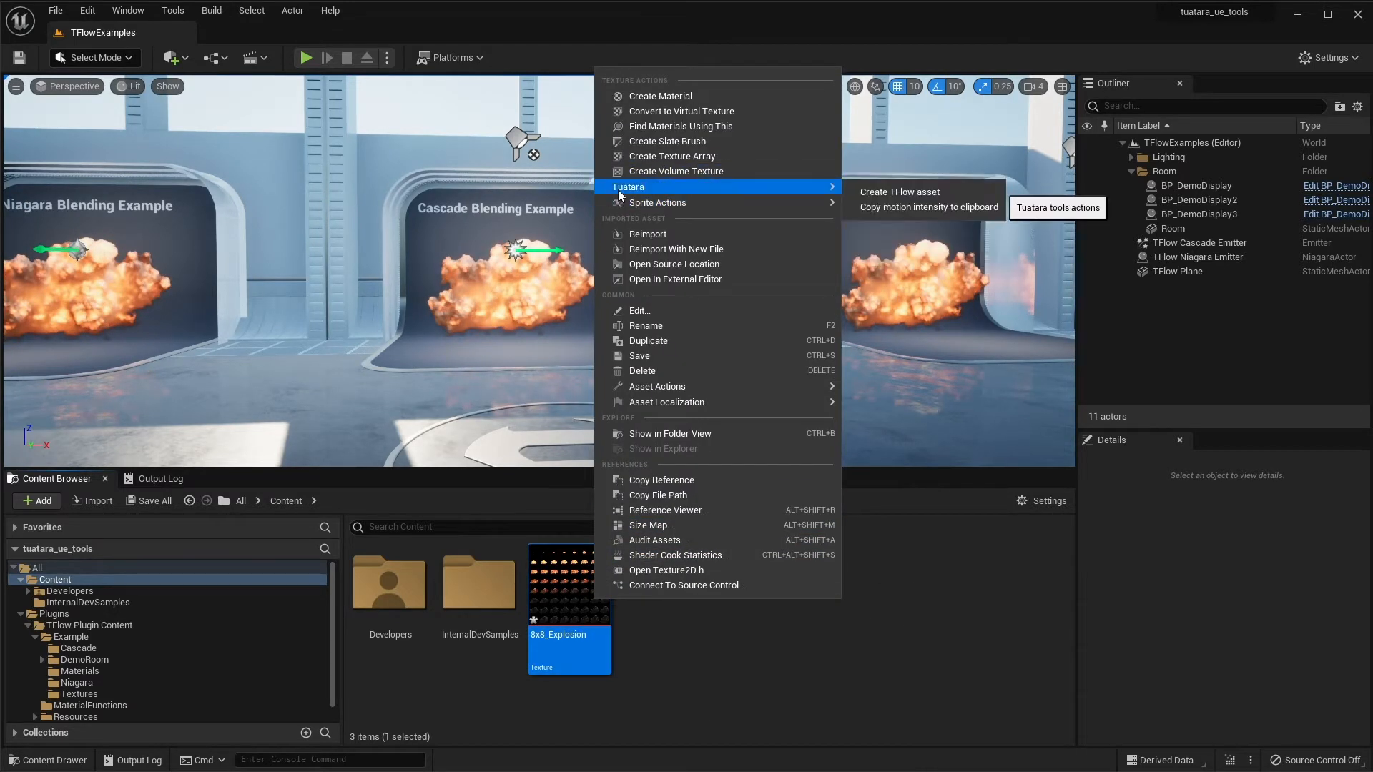
pyautogui.click(869, 190)
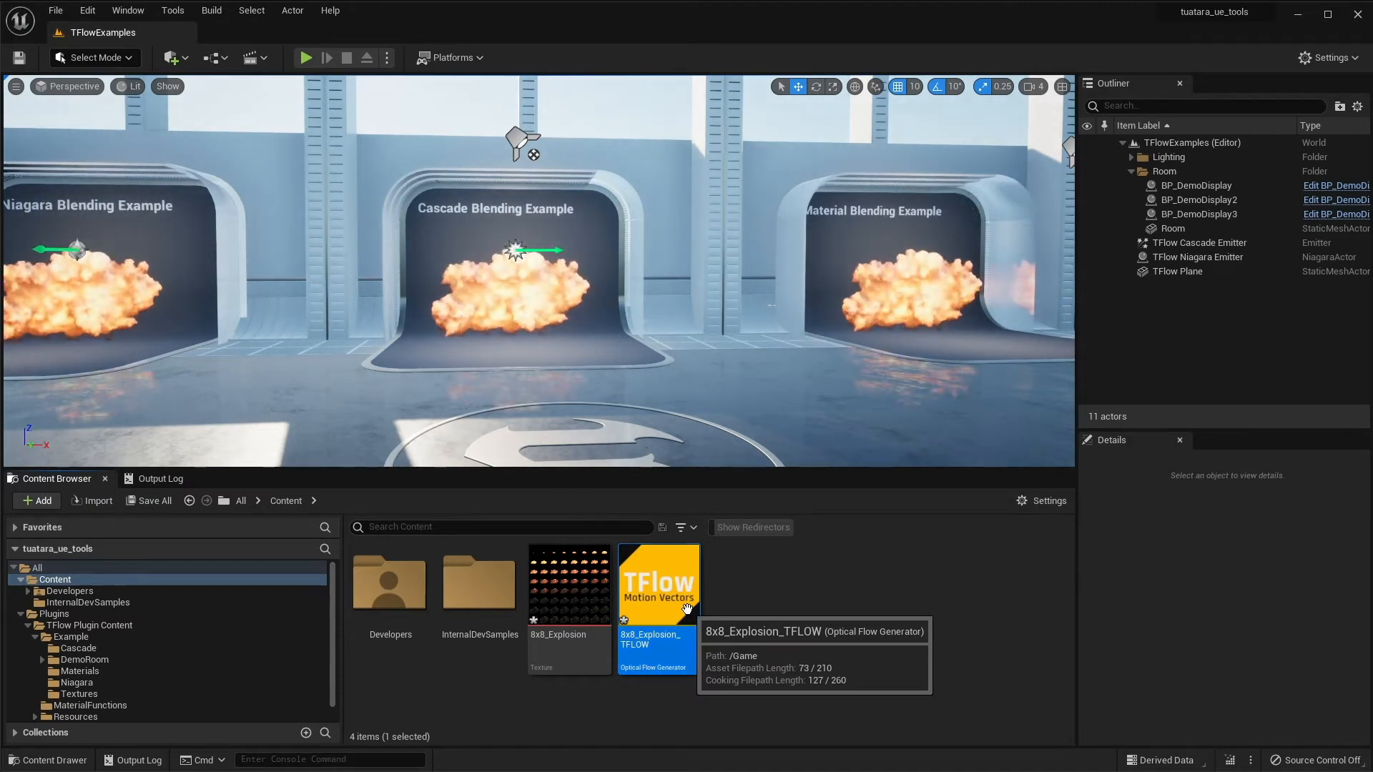
pyautogui.moveTo(0, 143); pyautogui.dragTo(225, 36)
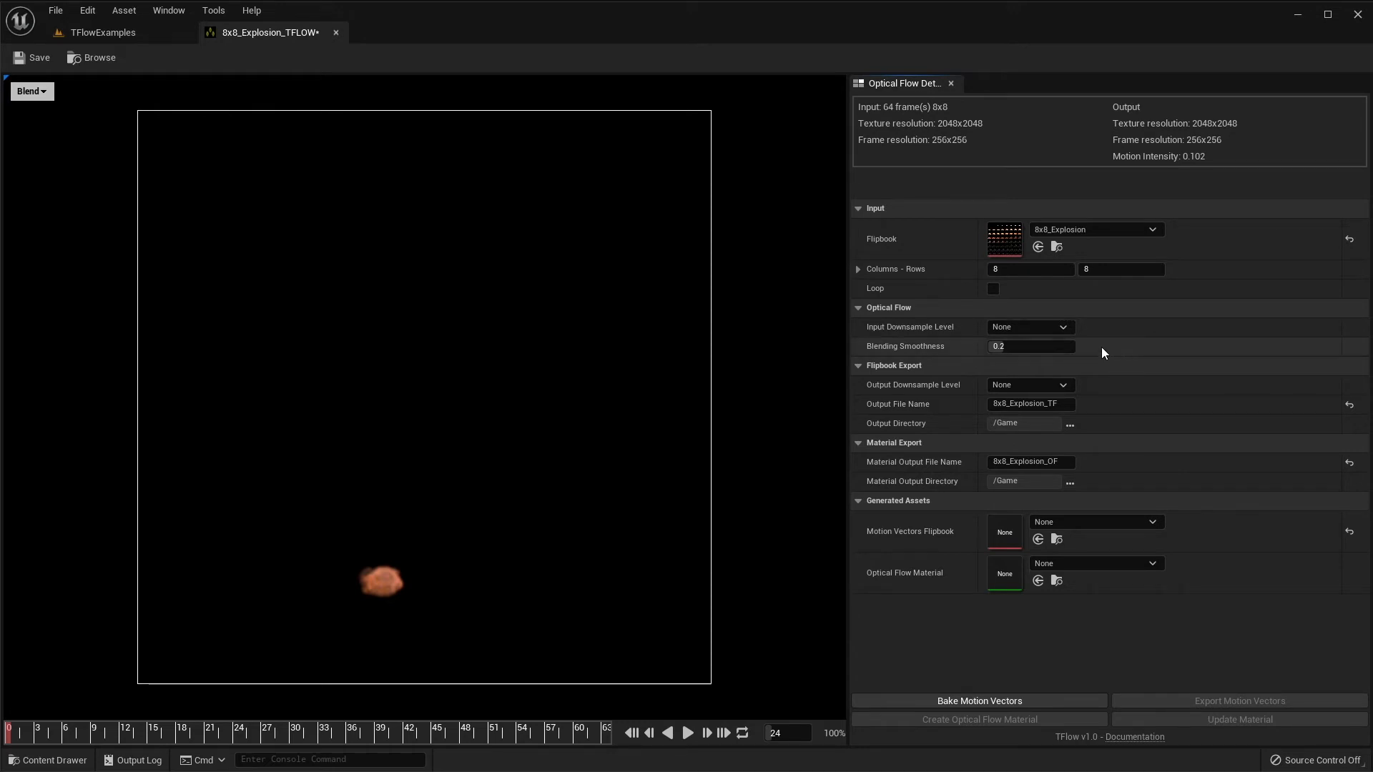
# - Preview the explosion in the Motion Vectors and Source view modes, returning the view to Blend
pyautogui.click(33, 91)
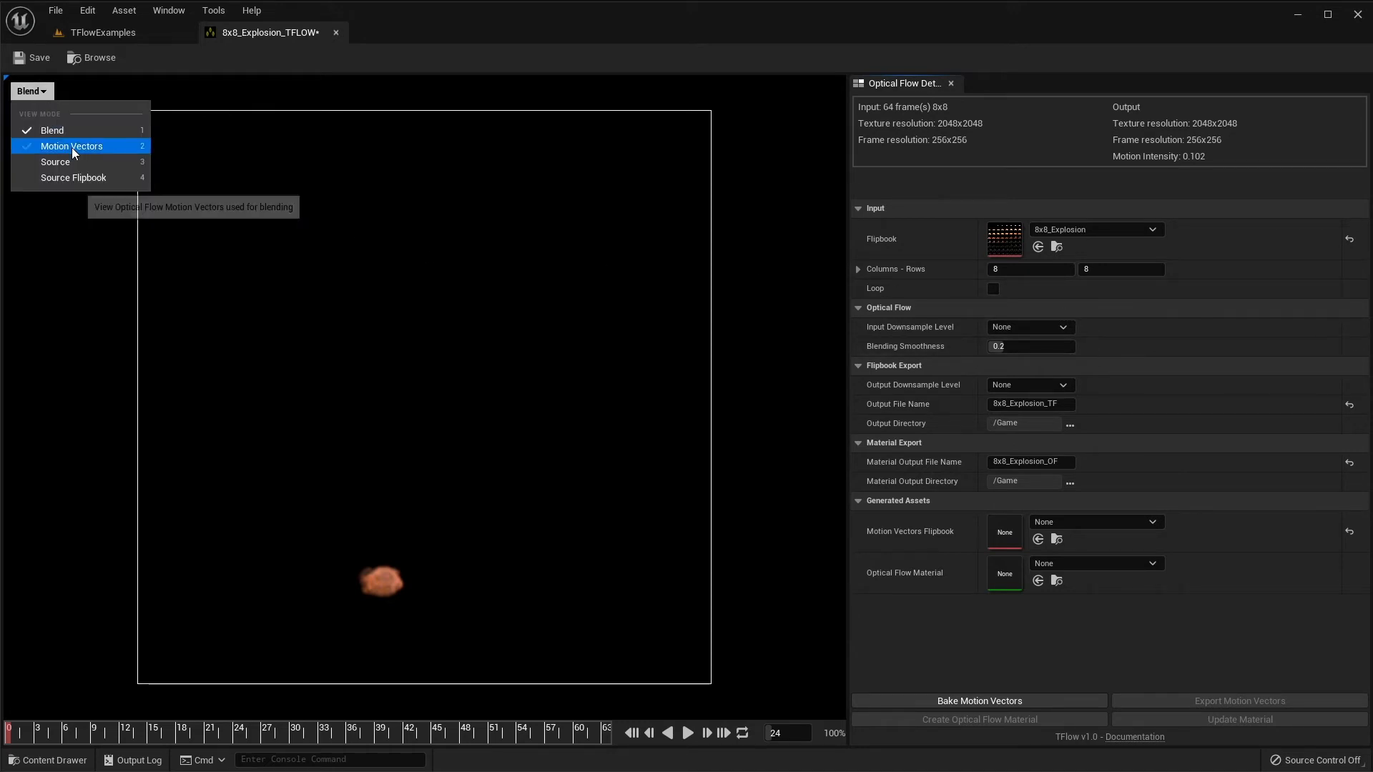
pyautogui.click(70, 146)
pyautogui.click(47, 90)
pyautogui.click(53, 129)
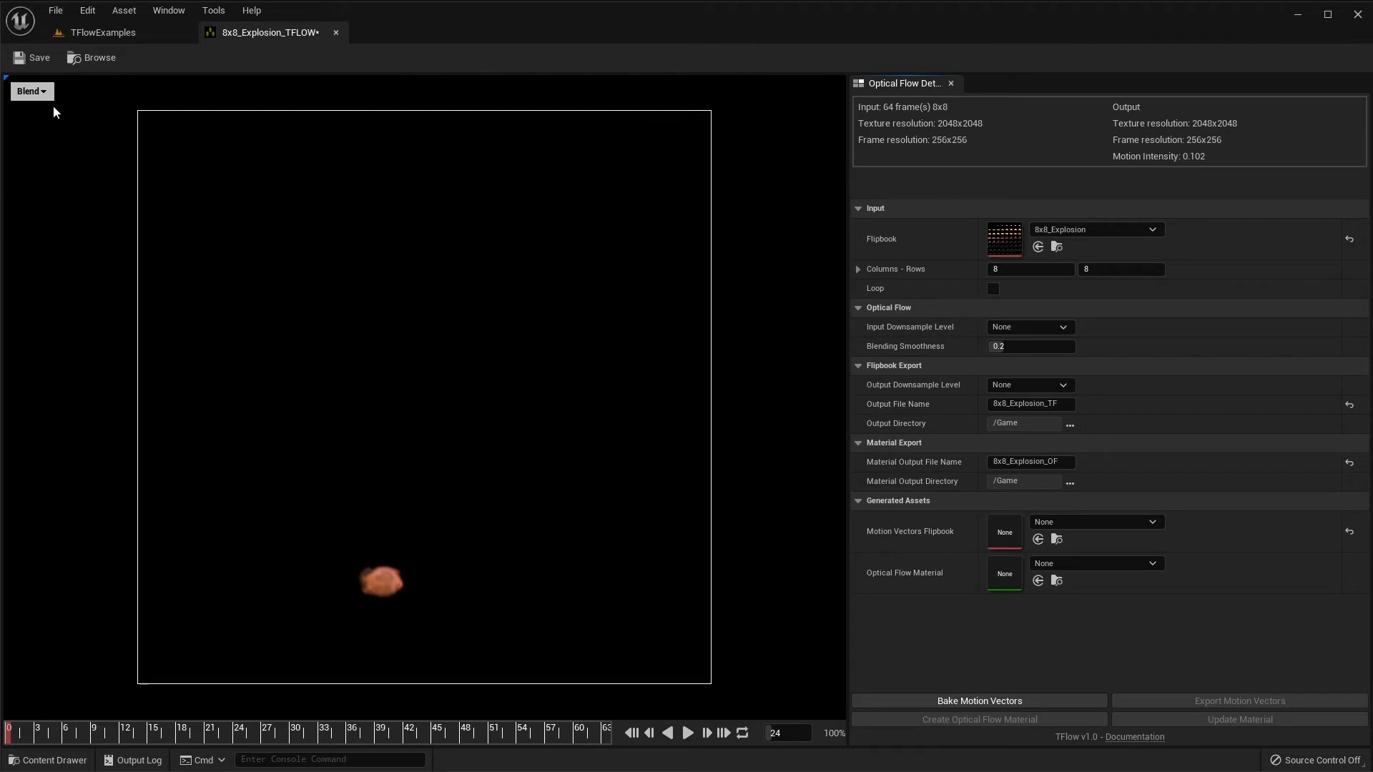
pyautogui.click(41, 92)
pyautogui.click(63, 146)
pyautogui.click(46, 91)
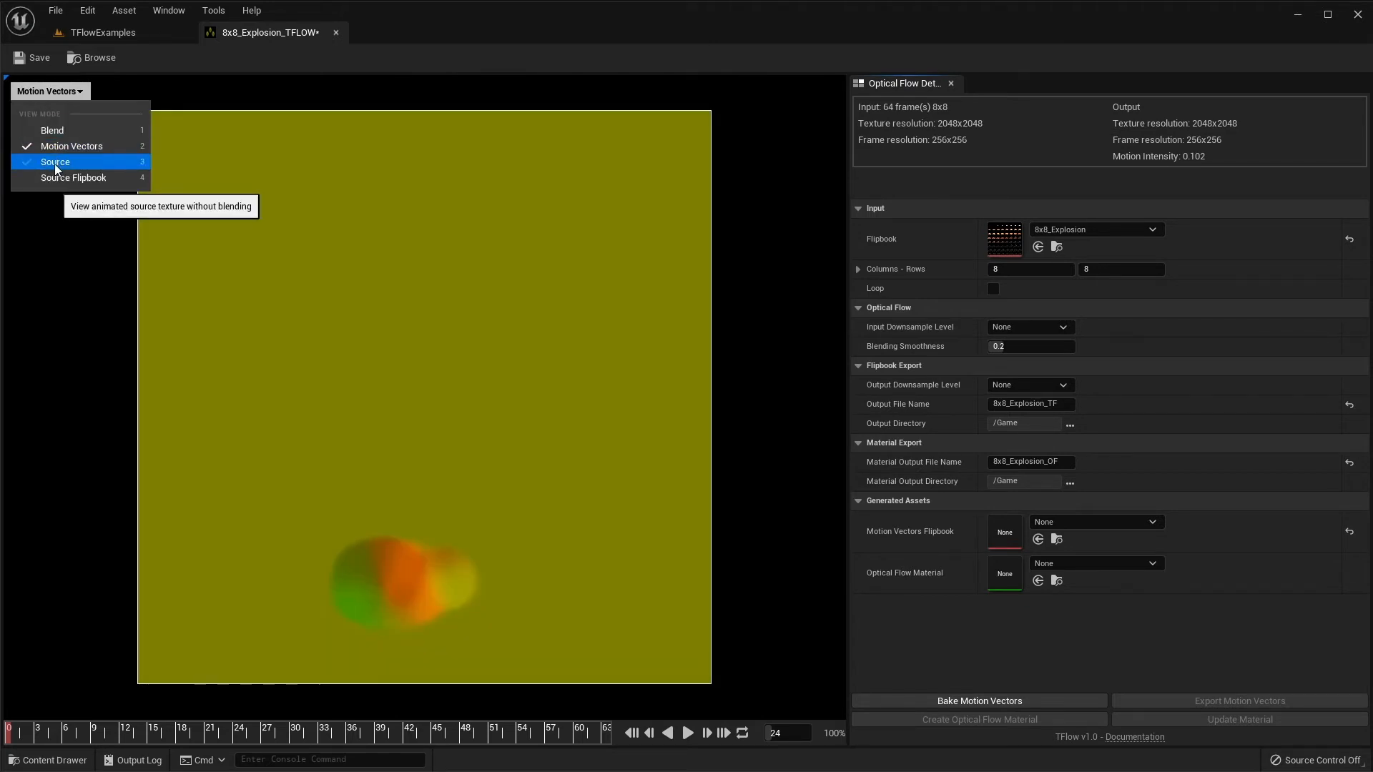
pyautogui.click(55, 163)
pyautogui.click(36, 93)
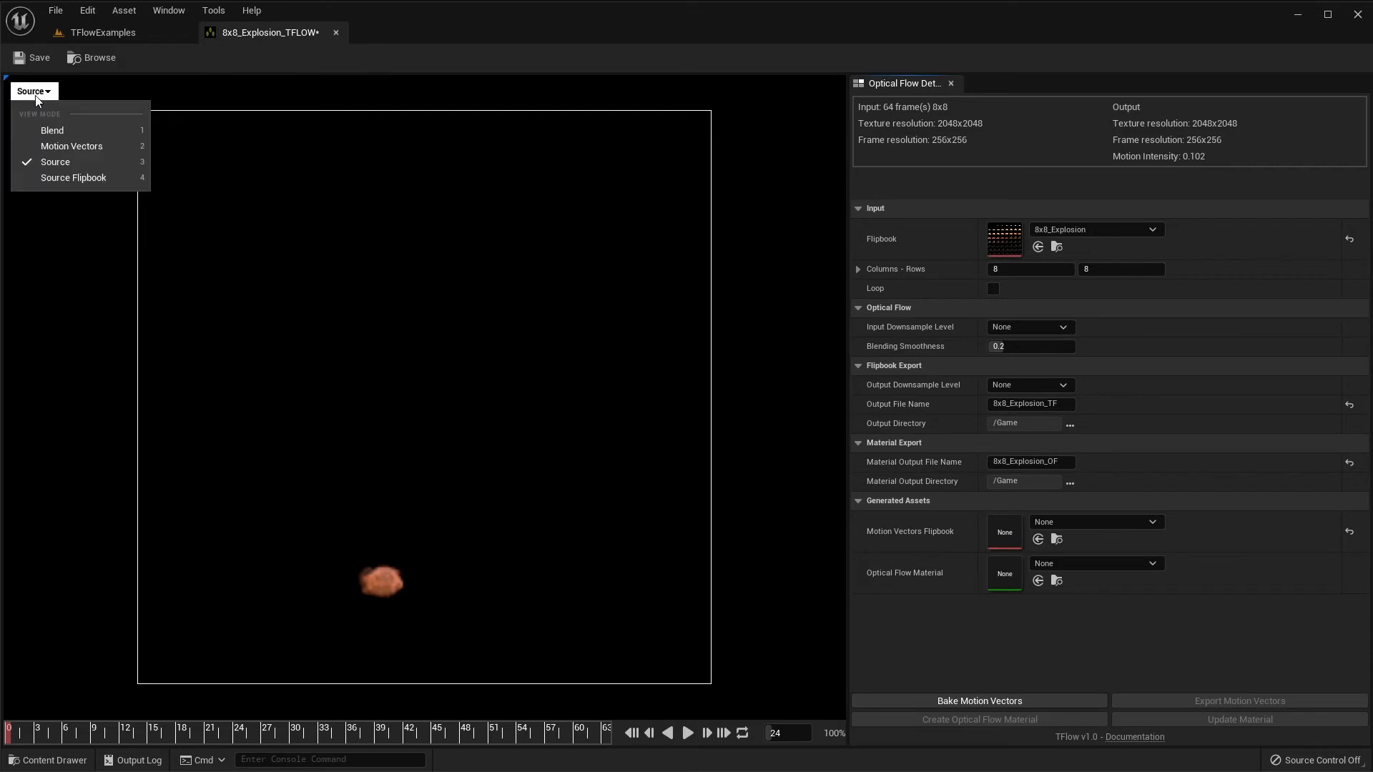
pyautogui.click(40, 131)
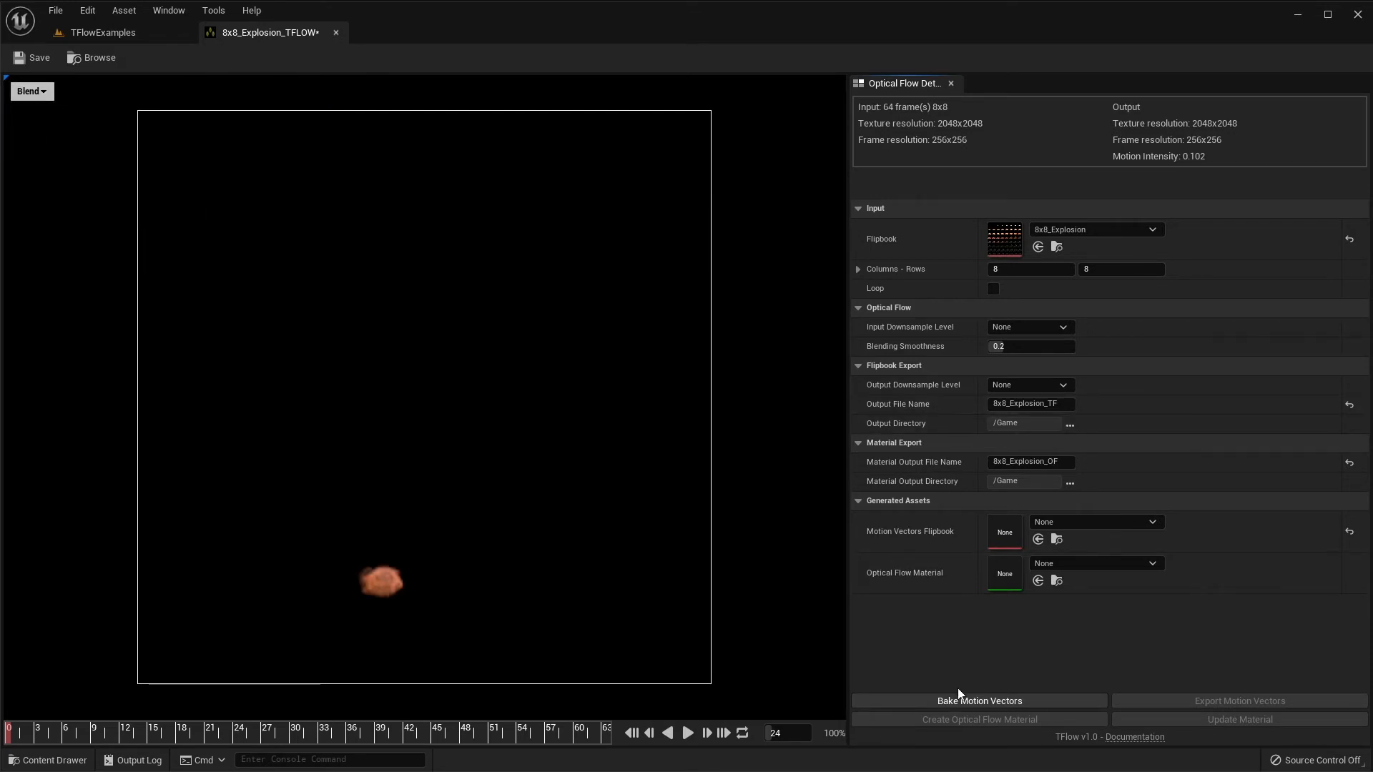
# - Bake the motion vectors and preview the blended playback, slowing its frame rate to 8 before pausing it
pyautogui.click(949, 707)
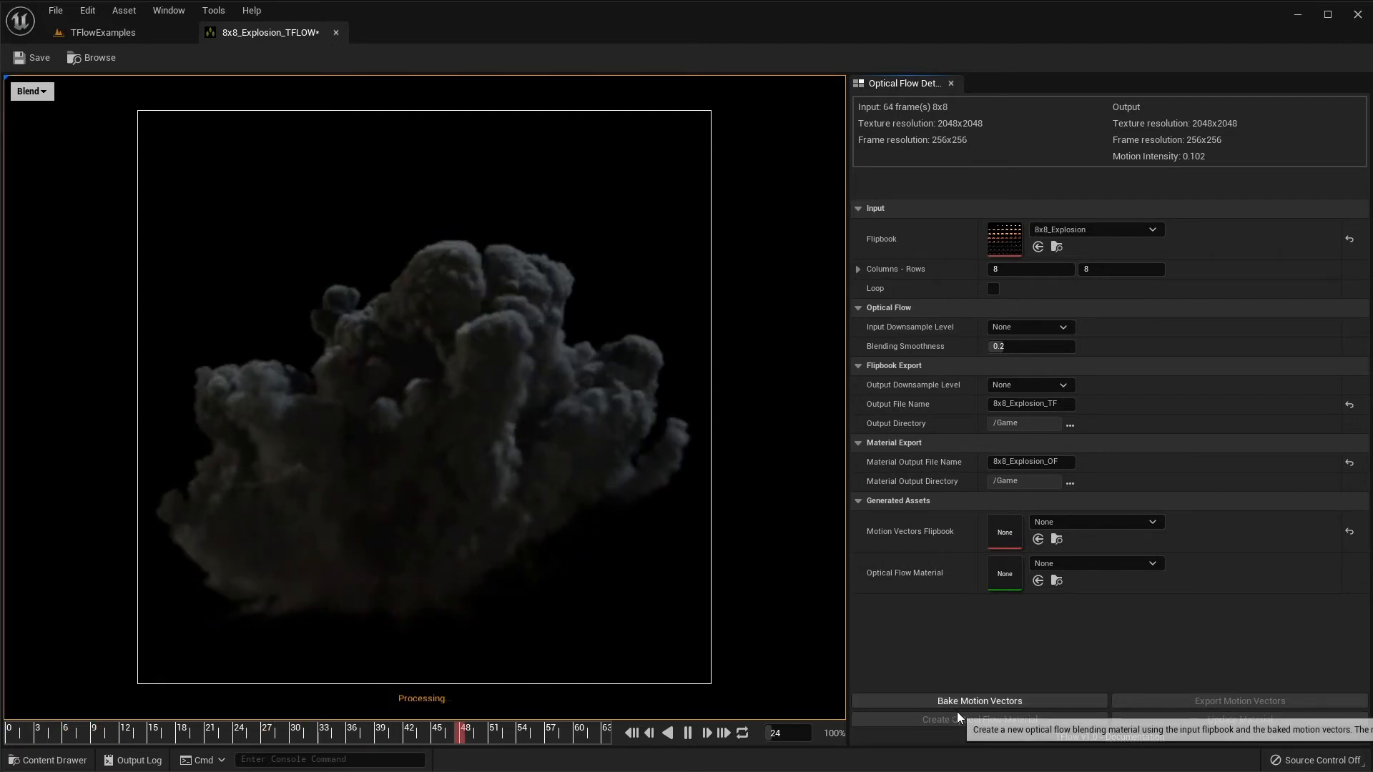
pyautogui.click(686, 733)
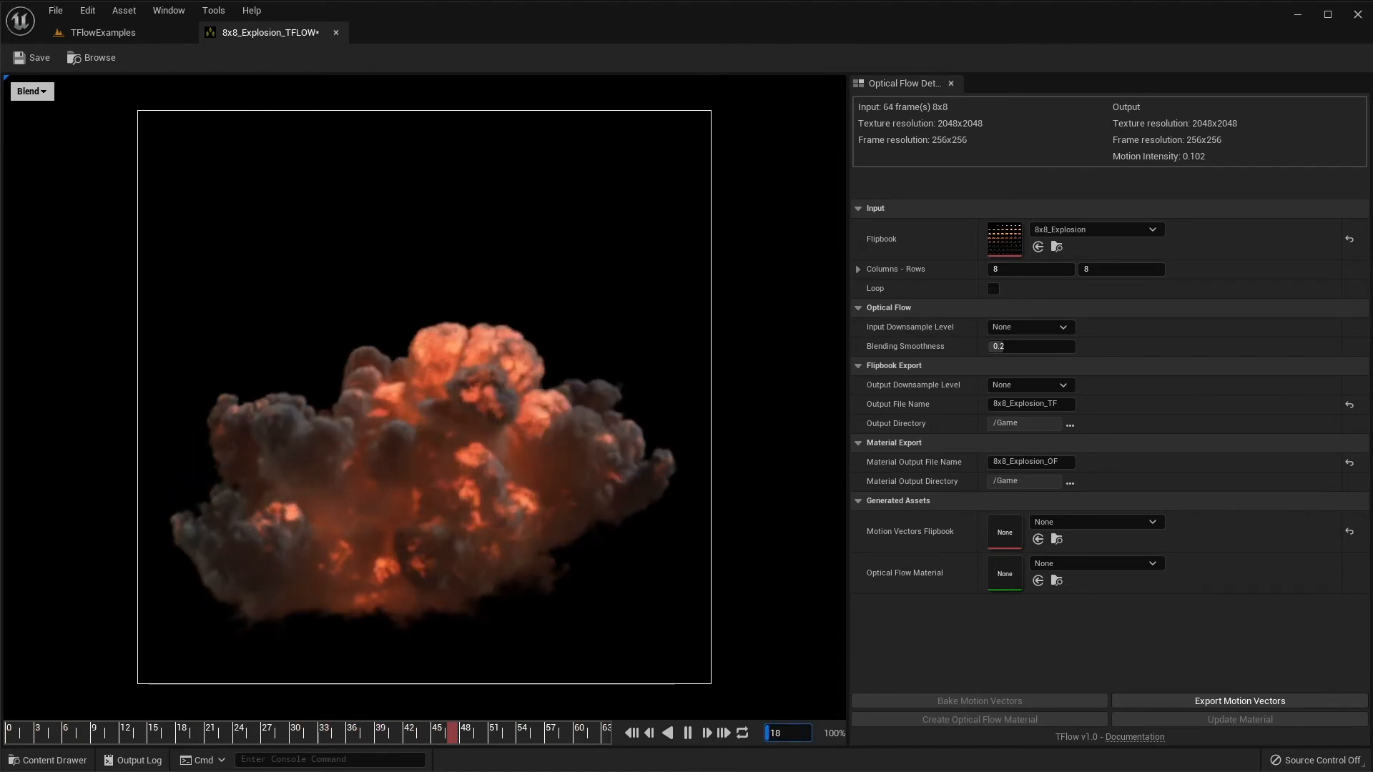
pyautogui.moveTo(775, 740); pyautogui.dragTo(775, 740)
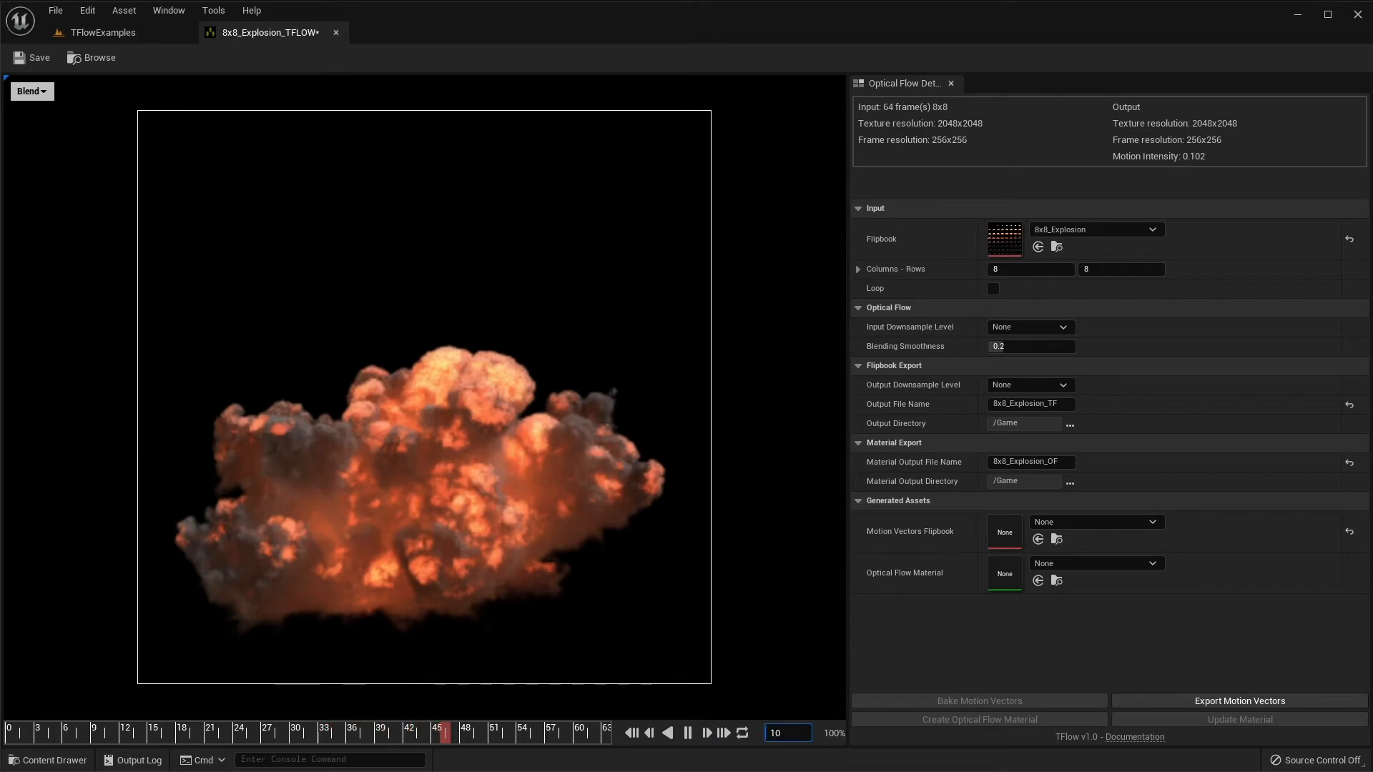
pyautogui.moveTo(781, 739); pyautogui.dragTo(779, 739)
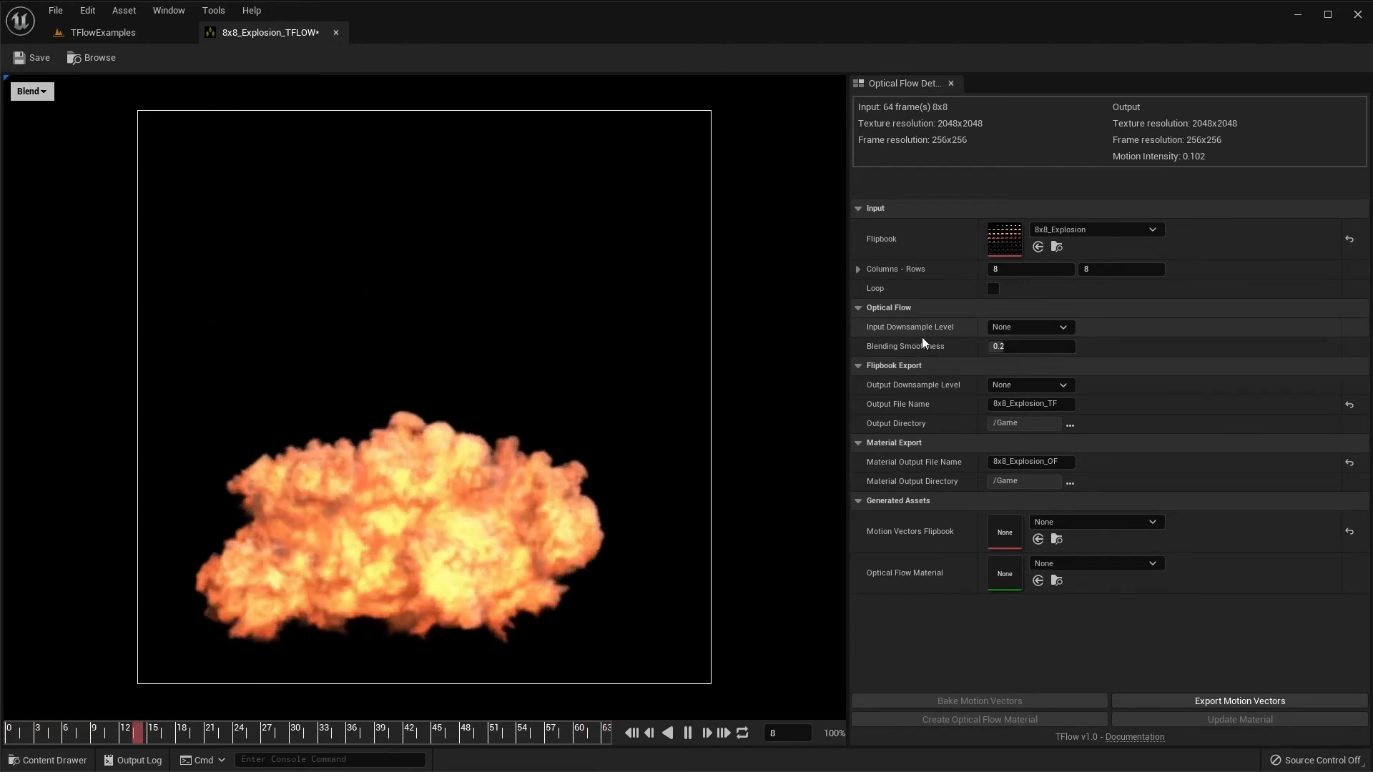
pyautogui.click(687, 733)
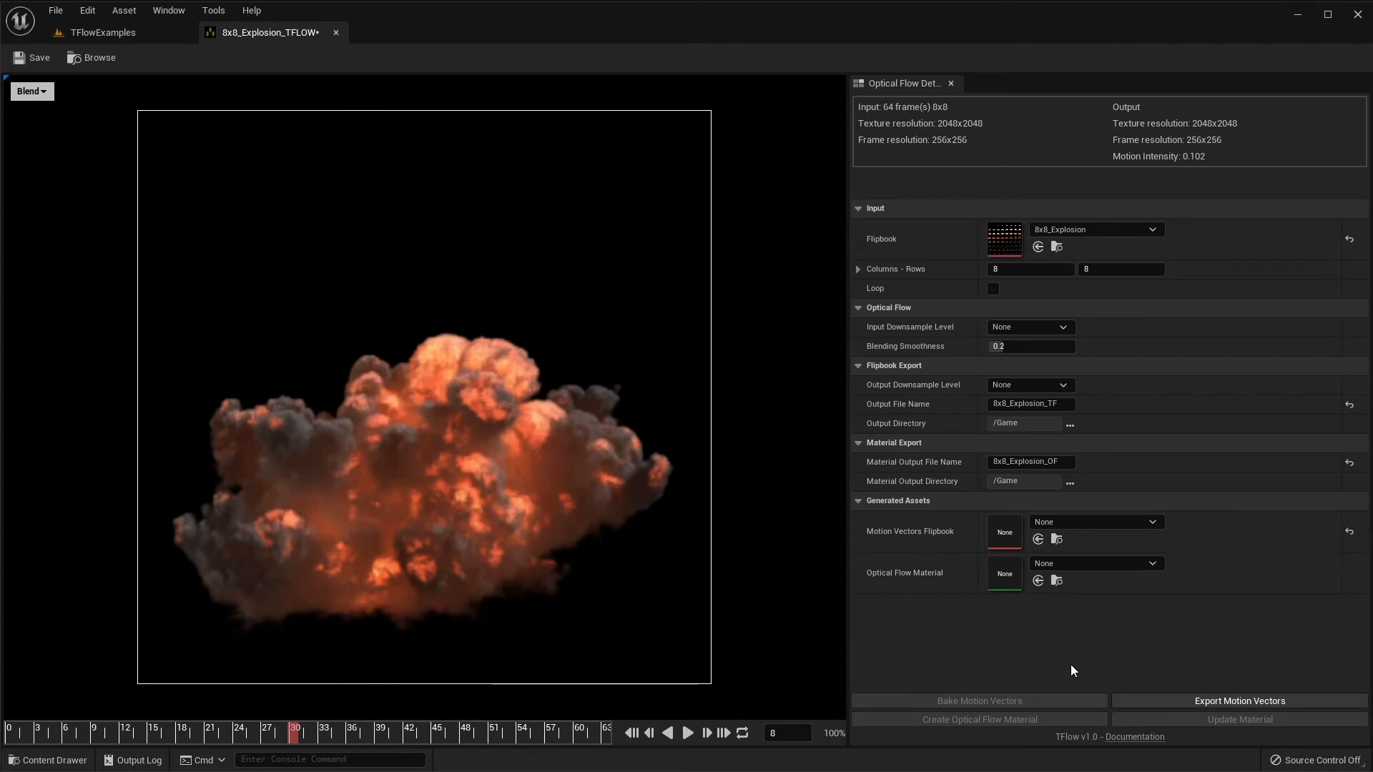
# - Export the baked motion vectors as the 8x8_Explosion_TF texture to the /Game directory
pyautogui.click(1208, 702)
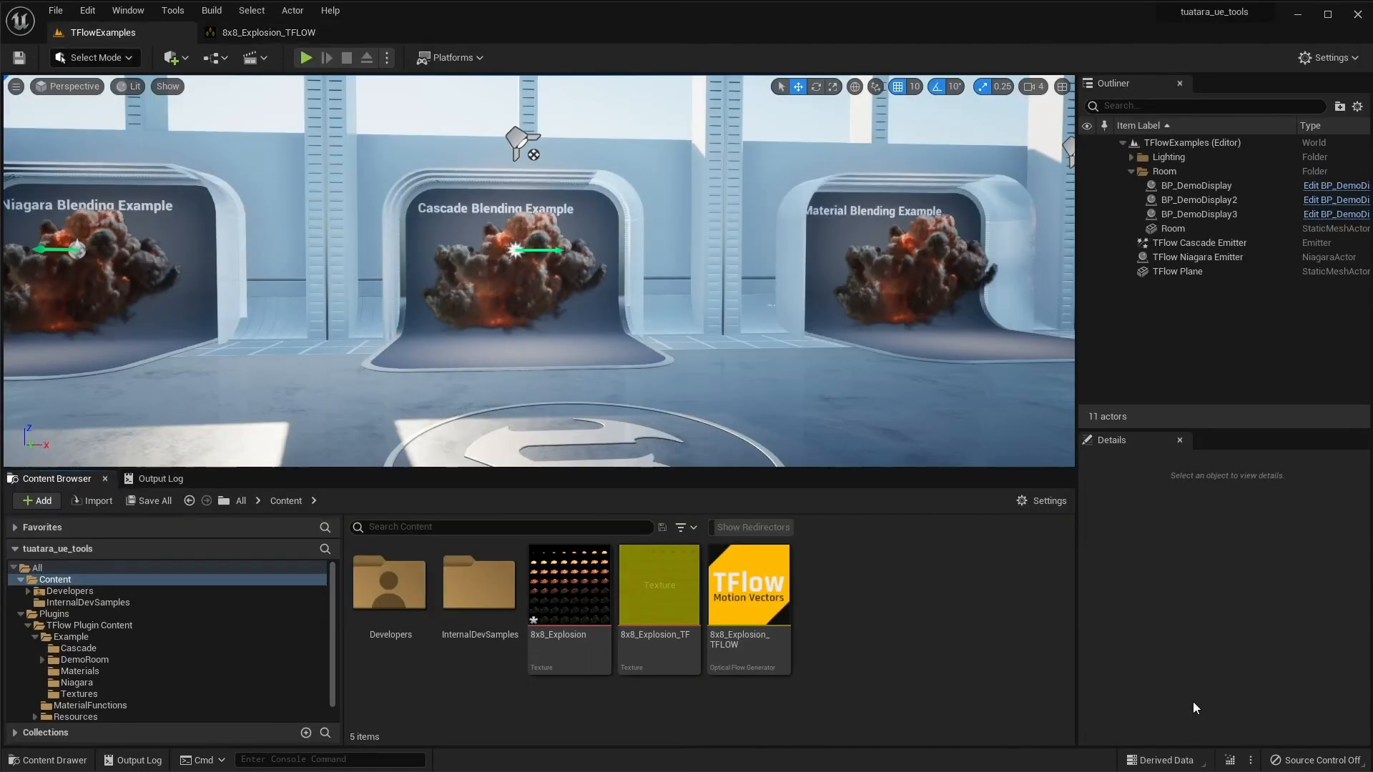
# - Inspect the exported 8x8_Explosion_TF texture and review the TFlow Editor plugin's motion vector export settings in the project settings
pyautogui.doubleClick(665, 597)
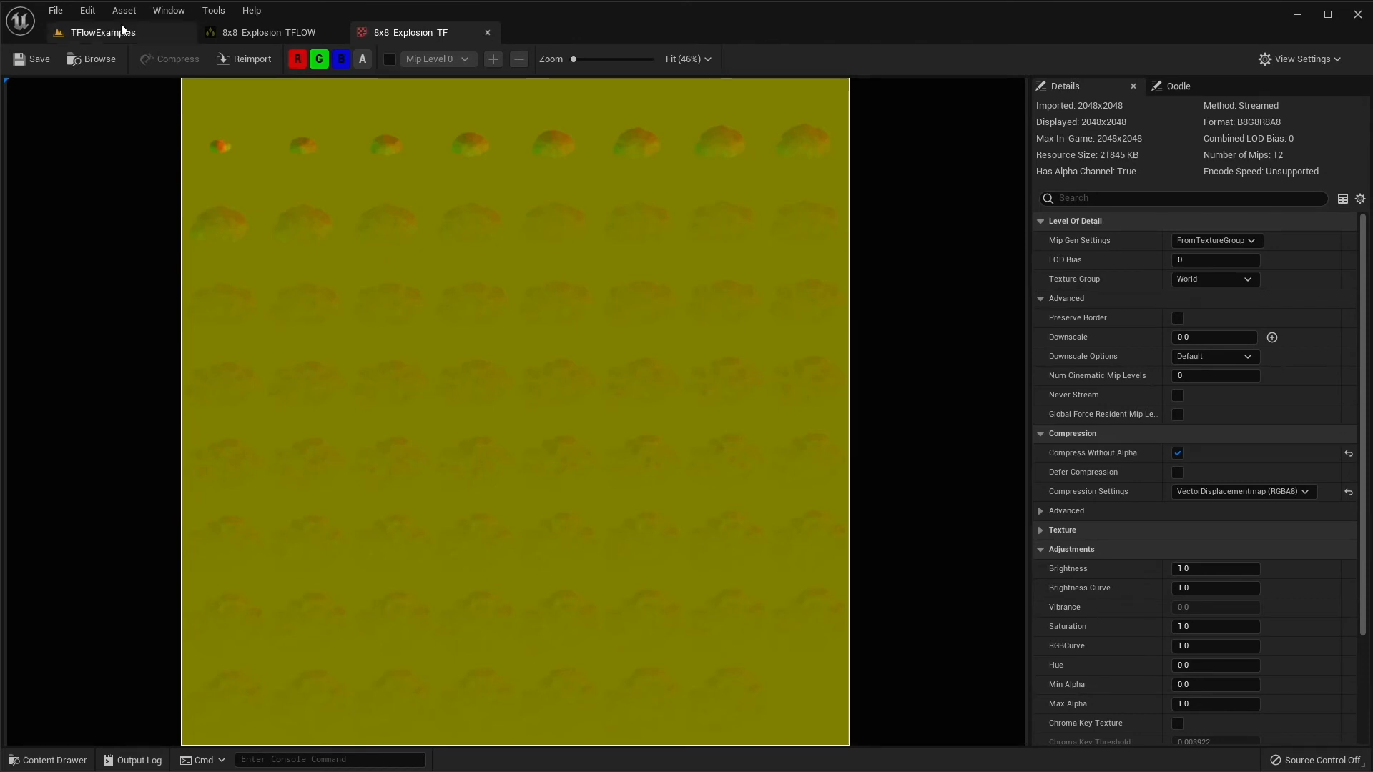
pyautogui.click(86, 12)
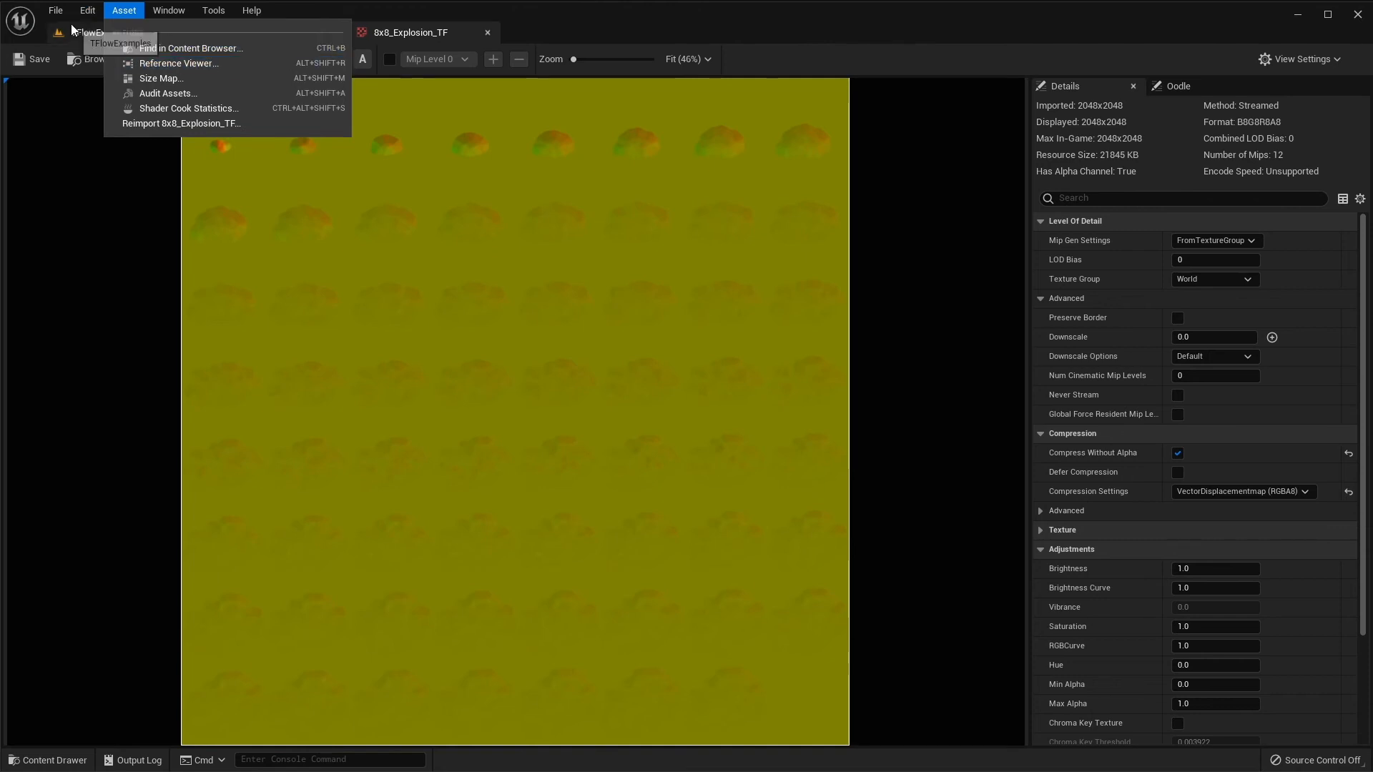
pyautogui.click(118, 132)
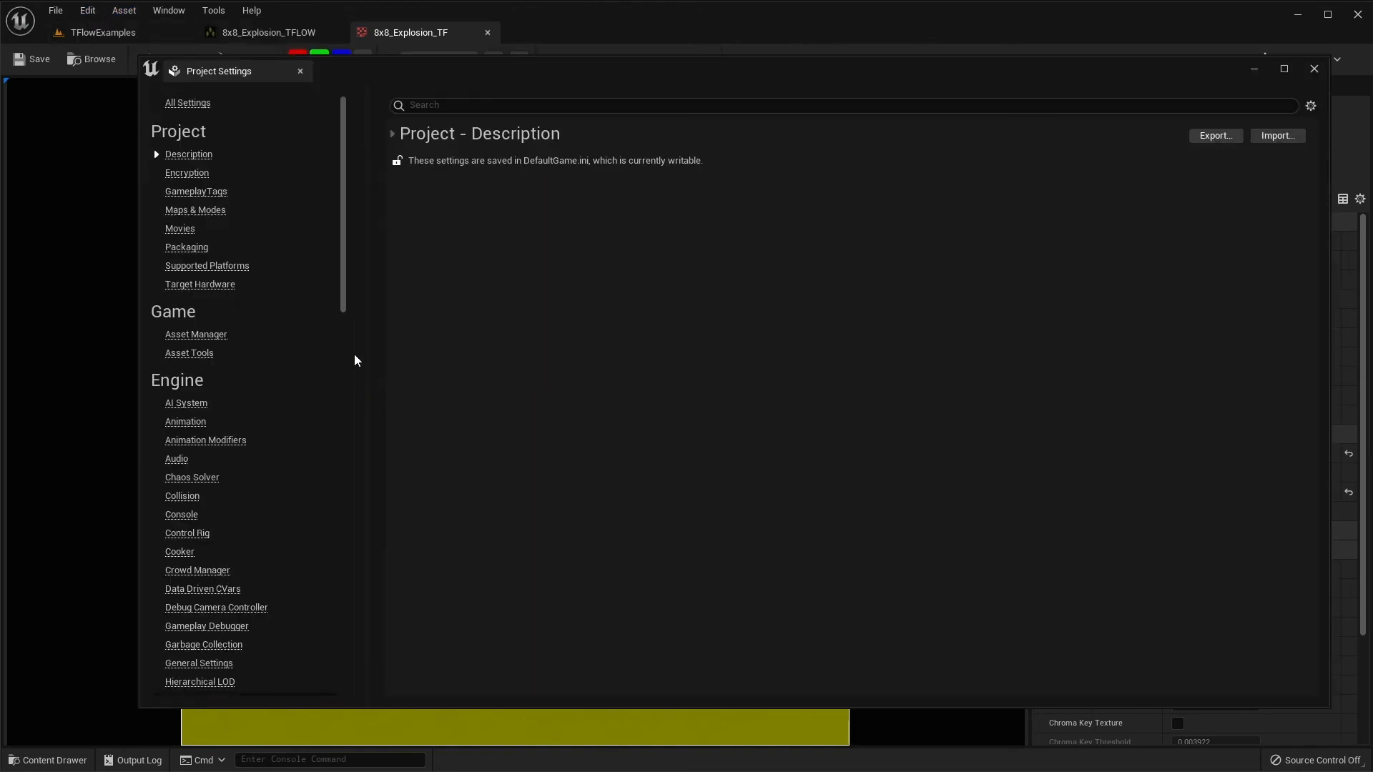
pyautogui.scroll(-15, 229, 466)
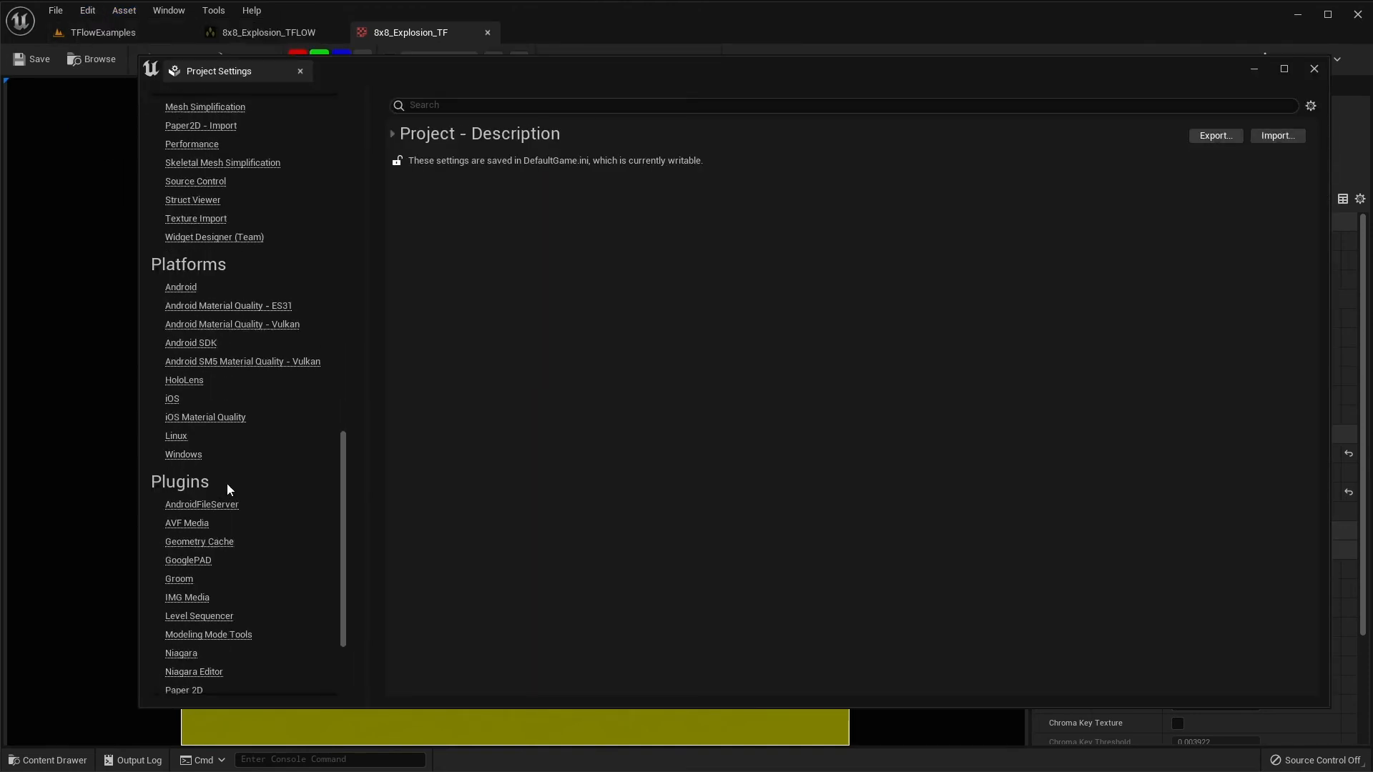
pyautogui.scroll(-3, 172, 634)
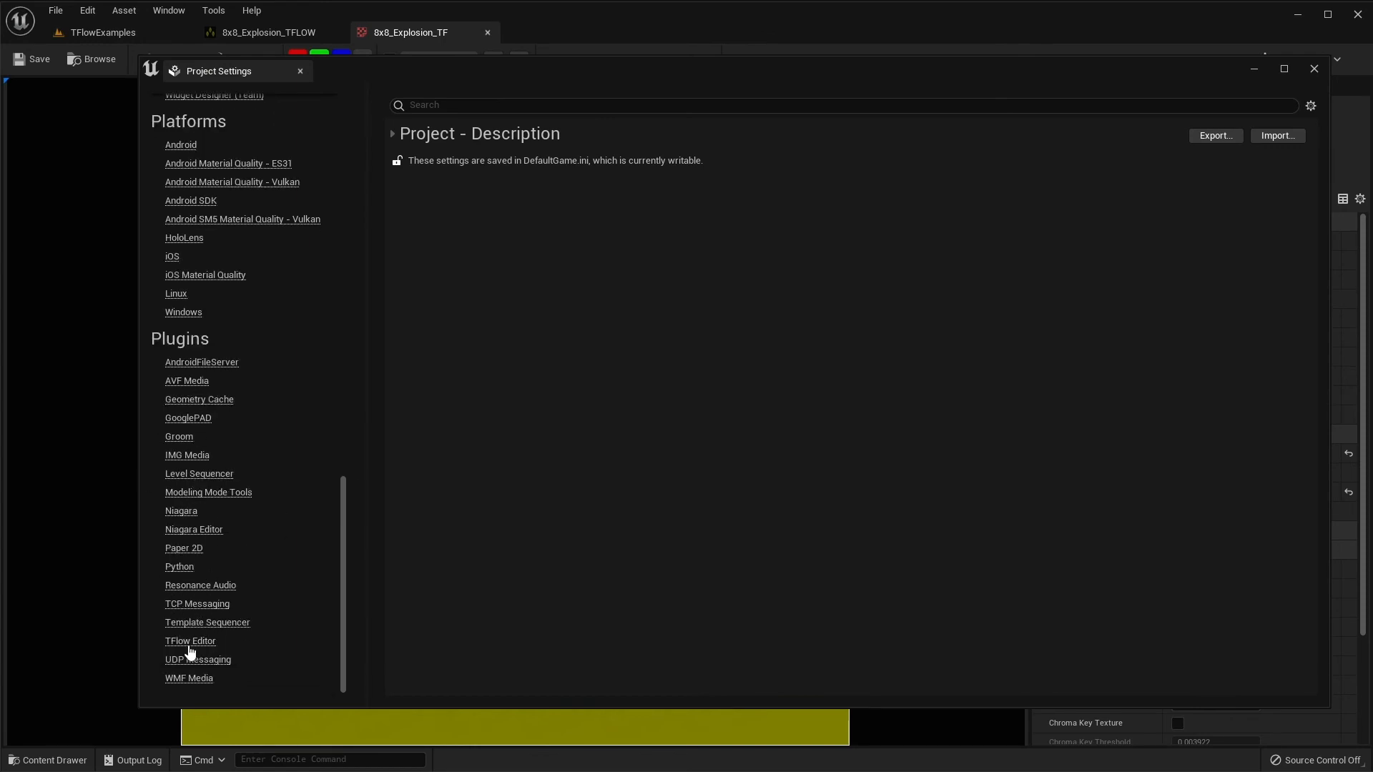
pyautogui.click(192, 644)
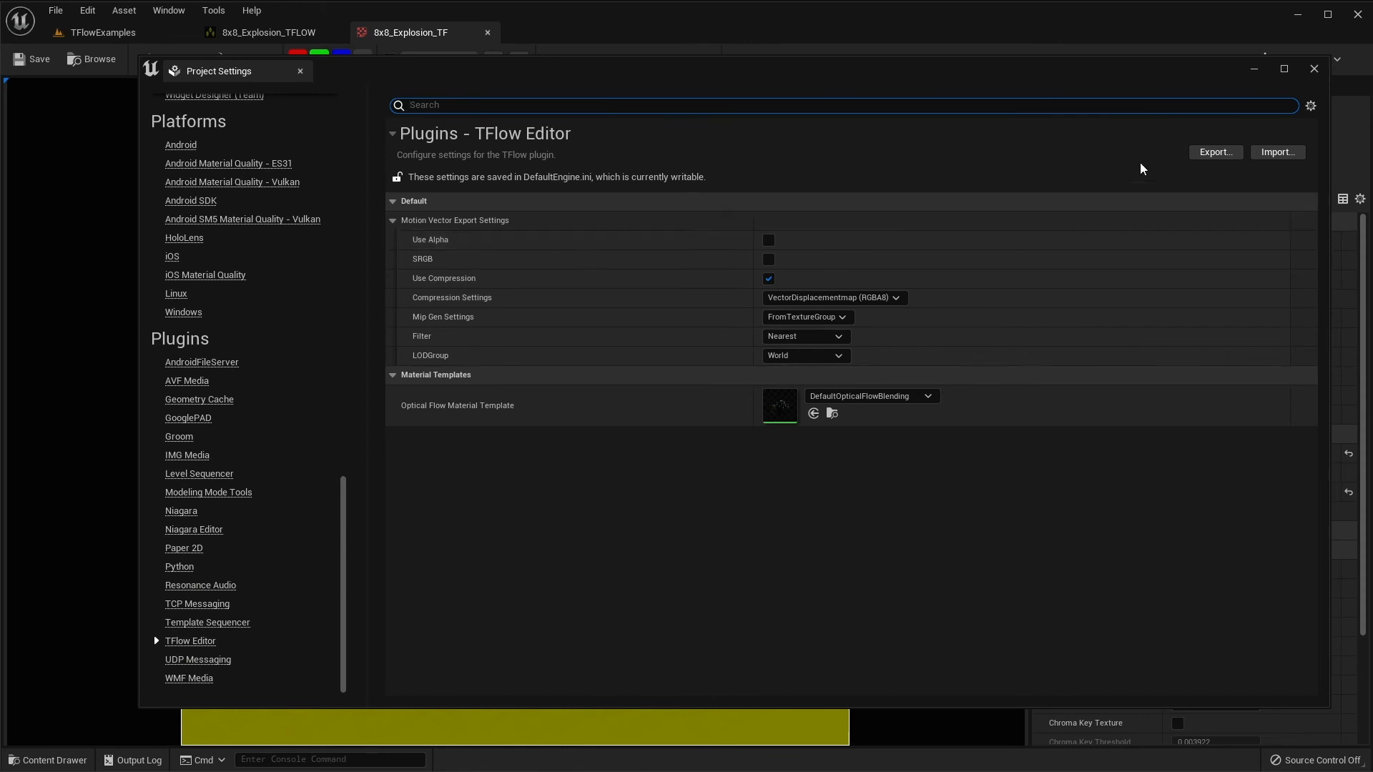
pyautogui.click(1314, 69)
# - Return to the TFlowExamples level and view the Cascade Blending Example explosion up close
pyautogui.click(103, 32)
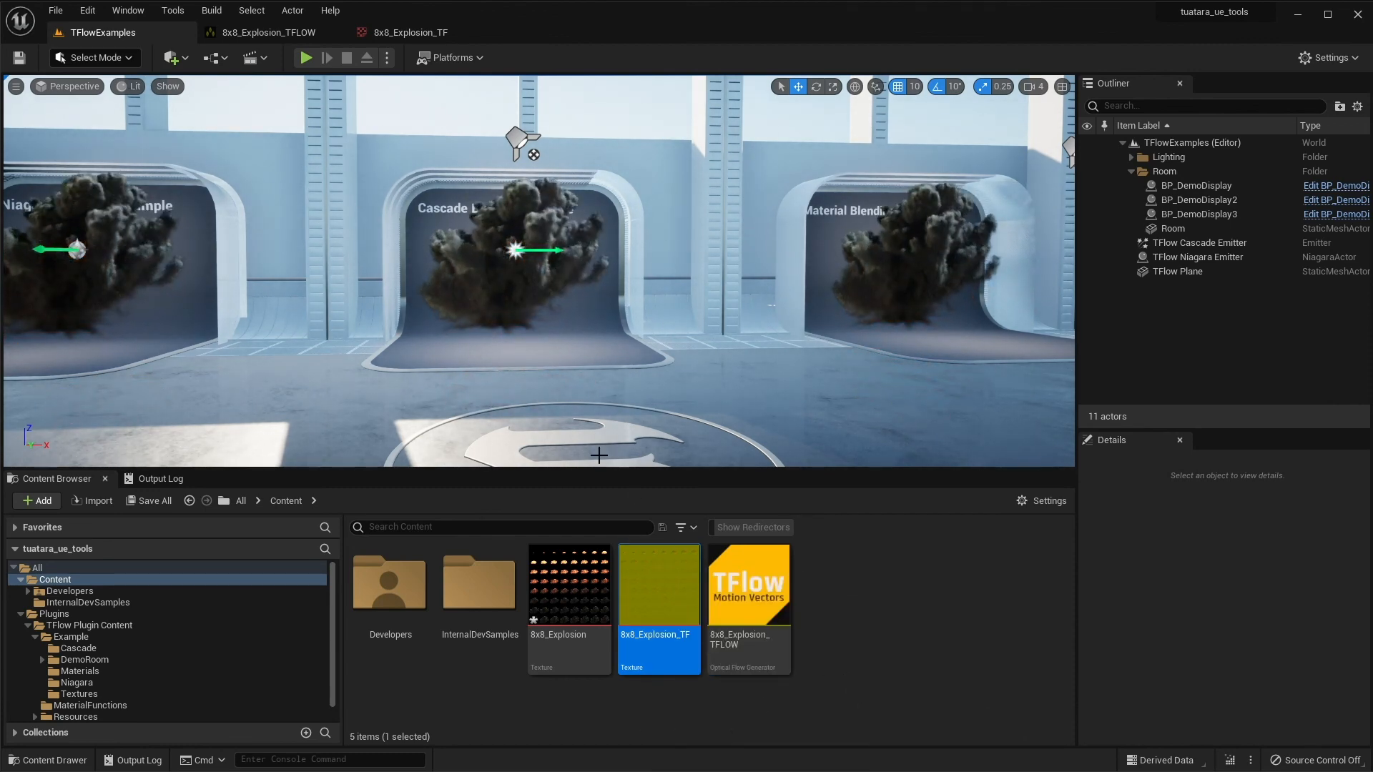
pyautogui.moveTo(598, 372); pyautogui.dragTo(585, 355, button='right')
pyautogui.press('w')
pyautogui.press('w')
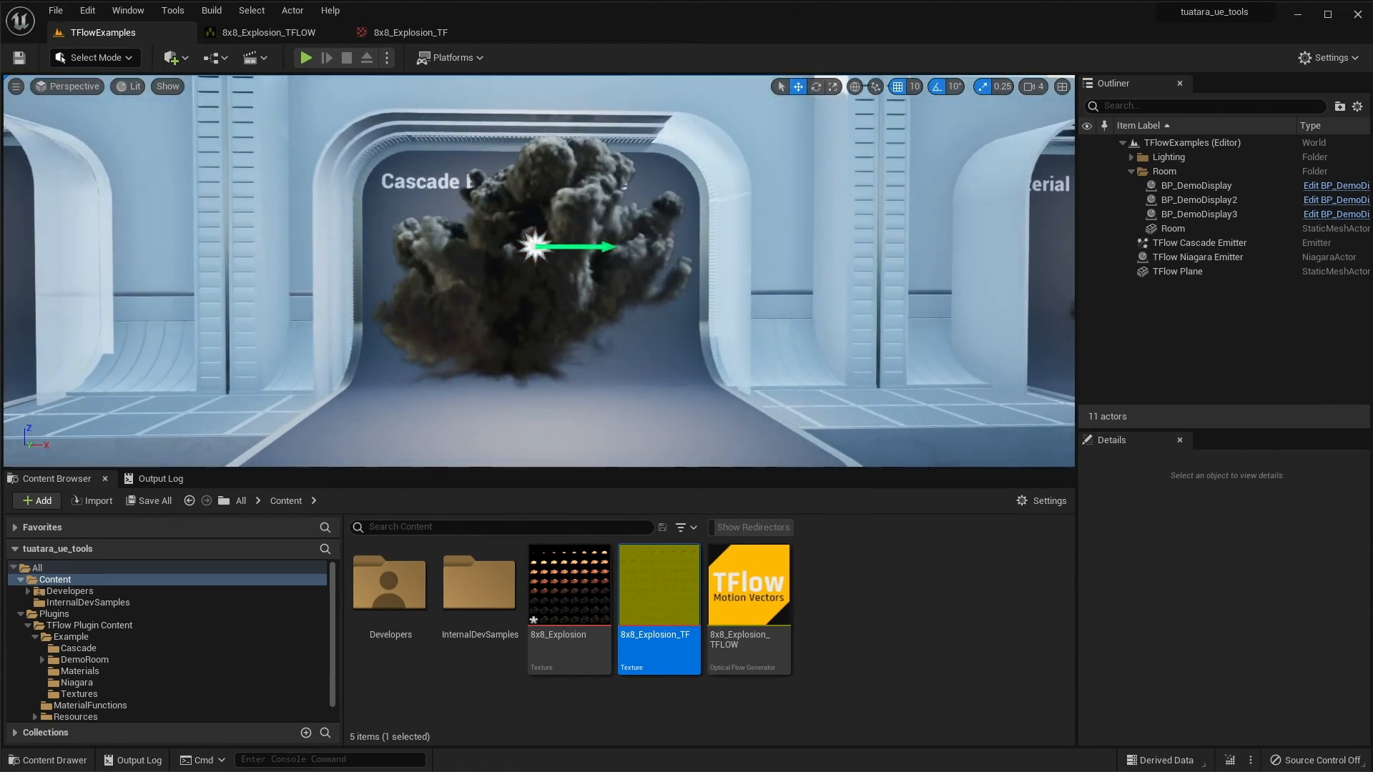